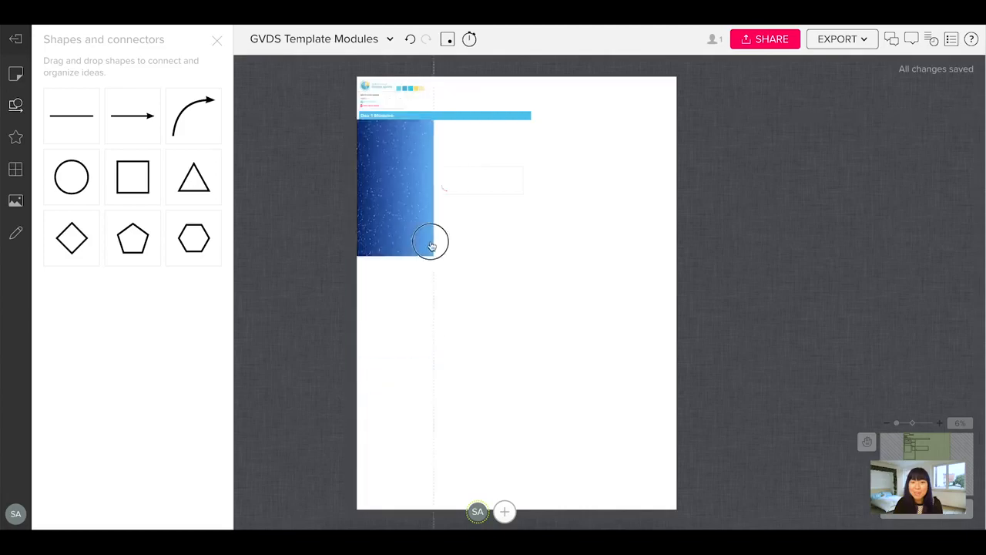
- Extend the starry blue background image across the mural below the Day 1 Modules header bar
{"action": "left_click", "coordinate": [894, 372]}
{"action": "left_click", "coordinate": [442, 103]}
{"action": "left_click", "coordinate": [475, 150]}
{"action": "key", "text": "ctrl+z"}
{"action": "left_click_drag", "start_coordinate": [357, 121], "coordinate": [596, 475]}
{"action": "right_click", "coordinate": [588, 439]}
{"action": "left_click", "coordinate": [636, 359]}
- Arrange the white instruction panel over the left side of the starry background, just below the header bar
{"action": "scroll", "coordinate": [429, 170], "scroll_direction": "up", "scroll_amount": 5}
{"action": "scroll", "coordinate": [494, 275], "scroll_direction": "up", "scroll_amount": 5}
{"action": "scroll", "coordinate": [494, 275], "scroll_direction": "left", "scroll_amount": 3}
{"action": "left_click_drag", "start_coordinate": [502, 194], "coordinate": [478, 177]}
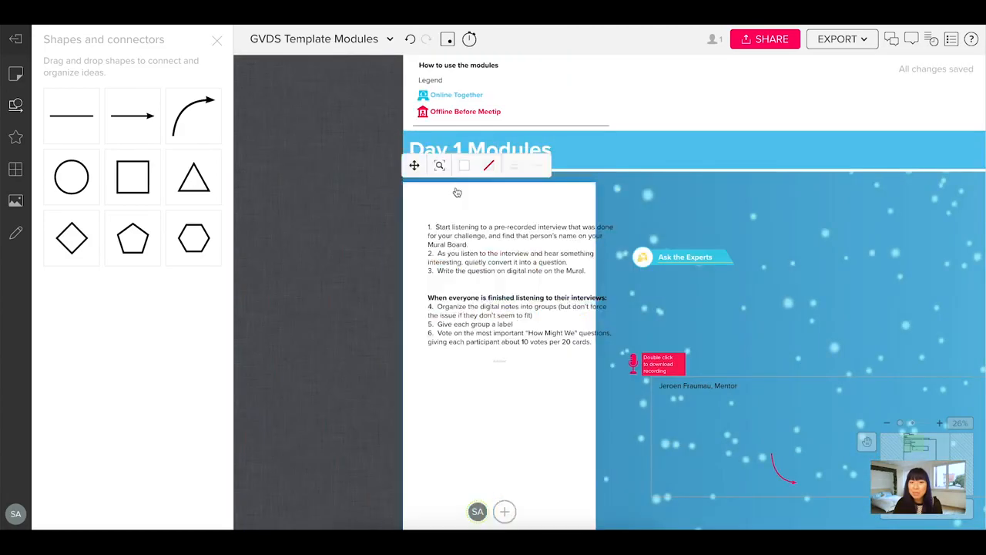
- Fit the instruction text within the white panel and move the Ask the Experts banner to the panel's top
{"action": "scroll", "coordinate": [486, 270], "scroll_direction": "down", "scroll_amount": 5}
{"action": "left_click_drag", "start_coordinate": [511, 365], "coordinate": [517, 365]}
{"action": "scroll", "coordinate": [482, 328], "scroll_direction": "up", "scroll_amount": 5}
{"action": "scroll", "coordinate": [482, 329], "scroll_direction": "up", "scroll_amount": 3}
{"action": "left_click_drag", "start_coordinate": [675, 223], "coordinate": [502, 171]}
- Build a new bright blue header bar from a rectangle shape above the white panel and starry background
{"action": "left_click", "coordinate": [493, 130]}
{"action": "scroll", "coordinate": [478, 130], "scroll_direction": "down", "scroll_amount": 5}
{"action": "left_click_drag", "start_coordinate": [624, 130], "coordinate": [507, 130]}
{"action": "left_click_drag", "start_coordinate": [481, 130], "coordinate": [420, 170]}
{"action": "left_click_drag", "start_coordinate": [132, 178], "coordinate": [625, 136]}
{"action": "scroll", "coordinate": [465, 134], "scroll_direction": "up", "scroll_amount": 10}
{"action": "left_click", "coordinate": [454, 180]}
- Add the title "Day 1 Modules" as large white text on the blue header bar
{"action": "scroll", "coordinate": [493, 231], "scroll_direction": "down", "scroll_amount": 2}
{"action": "double_click", "coordinate": [547, 146]}
{"action": "key", "text": "Delete"}
{"action": "type", "text": "Day 1 Modules"}
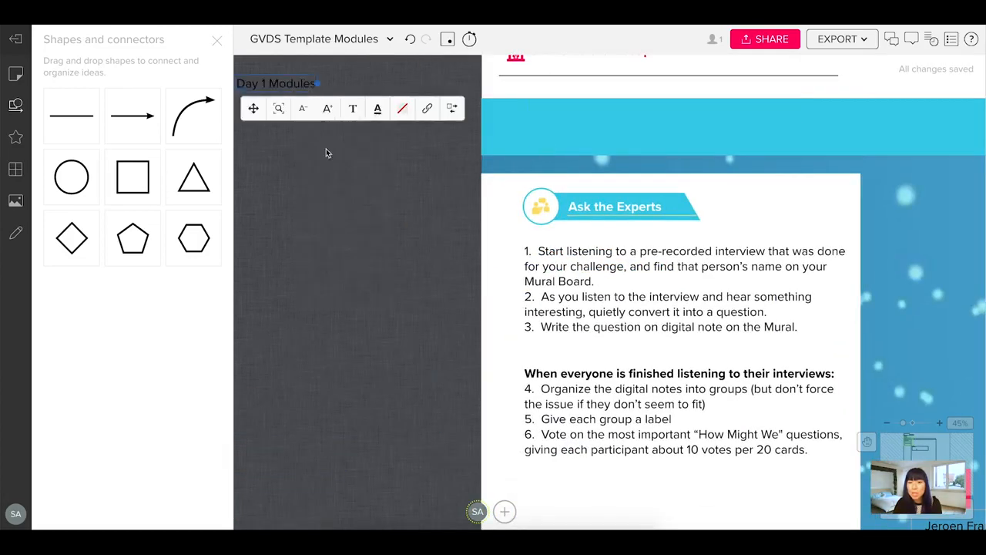
{"action": "left_click_drag", "start_coordinate": [277, 82], "coordinate": [634, 123]}
{"action": "scroll", "coordinate": [504, 207], "scroll_direction": "down", "scroll_amount": 10}
{"action": "left_click_drag", "start_coordinate": [638, 217], "coordinate": [641, 217]}
{"action": "scroll", "coordinate": [401, 198], "scroll_direction": "up", "scroll_amount": 10}
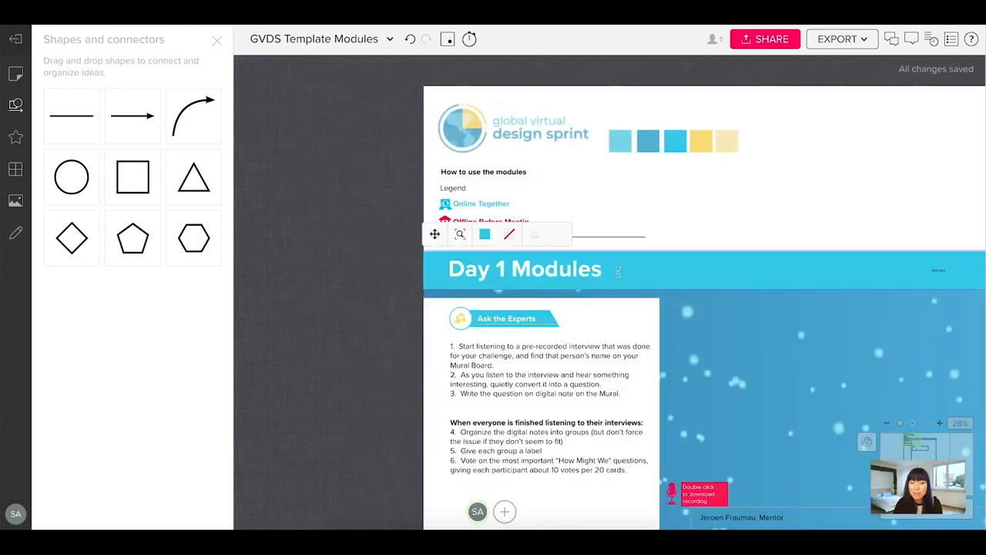
- Recolor the Day 1 Modules header bar to a more muted medium blue
{"action": "left_click", "coordinate": [485, 234]}
{"action": "left_click", "coordinate": [422, 416]}
{"action": "left_click", "coordinate": [497, 279]}
- Add a yellow horizontal line along the lower edge of the header bar, spanning its full width
{"action": "left_click_drag", "start_coordinate": [72, 115], "coordinate": [430, 290]}
{"action": "left_click", "coordinate": [485, 274]}
{"action": "left_click", "coordinate": [434, 310]}
{"action": "scroll", "coordinate": [432, 295], "scroll_direction": "down", "scroll_amount": 8}
{"action": "left_click_drag", "start_coordinate": [378, 325], "coordinate": [755, 325]}
{"action": "scroll", "coordinate": [434, 306], "scroll_direction": "up", "scroll_amount": 10}
{"action": "scroll", "coordinate": [434, 306], "scroll_direction": "down", "scroll_amount": 5}
- Narrow the instruction text to suit the white panel and place a copy of the Offline Before Meetip label above the first instruction
{"action": "left_click", "coordinate": [431, 370]}
{"action": "left_click_drag", "start_coordinate": [509, 374], "coordinate": [490, 375]}
{"action": "left_click_drag", "start_coordinate": [330, 166], "coordinate": [348, 198]}
{"action": "scroll", "coordinate": [339, 291], "scroll_direction": "up", "scroll_amount": 3}
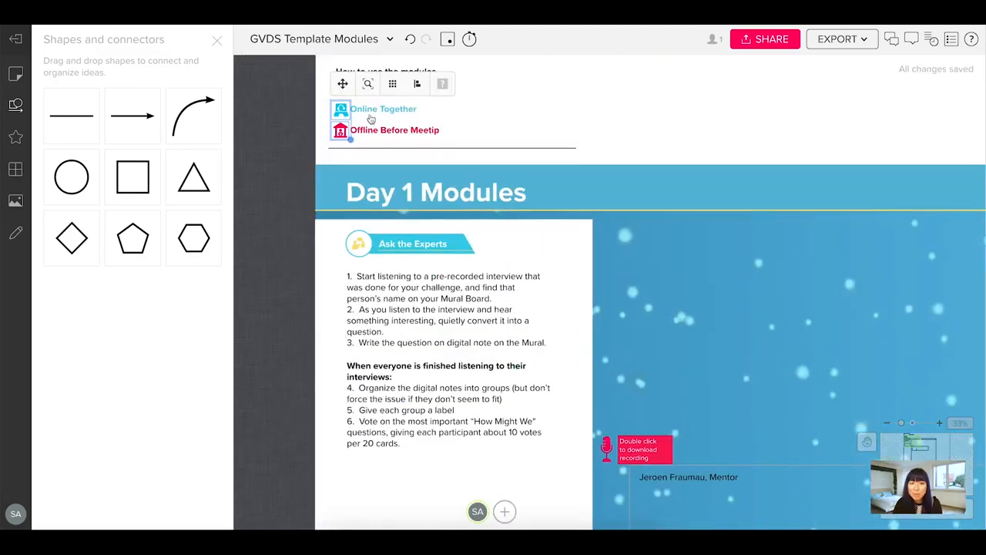
{"action": "left_click_drag", "start_coordinate": [473, 275], "coordinate": [445, 288]}
- Copy the Online Together label and its icon above the "When everyone is finished listening" paragraph
{"action": "left_click", "coordinate": [394, 114]}
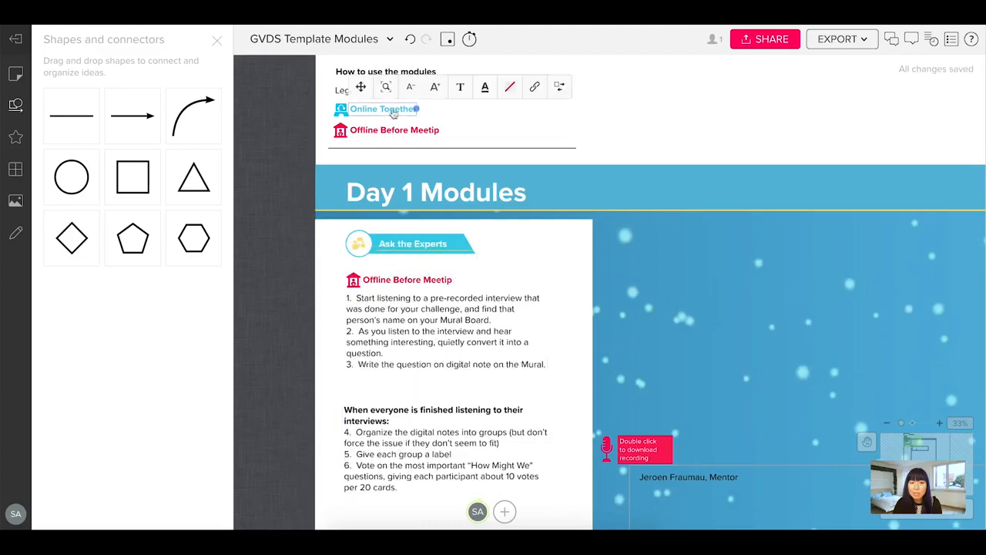
{"action": "key", "text": "ctrl+v"}
{"action": "scroll", "coordinate": [377, 370], "scroll_direction": "down", "scroll_amount": 3}
{"action": "left_click_drag", "start_coordinate": [335, 83], "coordinate": [546, 314]}
{"action": "left_click", "coordinate": [421, 70]}
{"action": "left_click", "coordinate": [387, 209]}
{"action": "left_click", "coordinate": [401, 94], "text": "shift"}
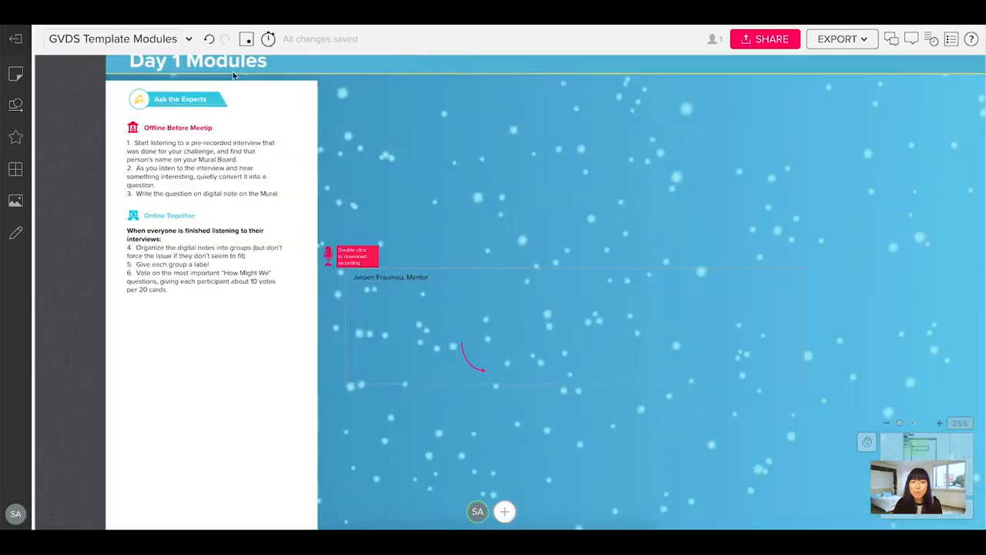
- Shorten the first instruction by removing "that was done for your challenge" after "pre-recorded interview"
{"action": "left_click", "coordinate": [407, 252]}
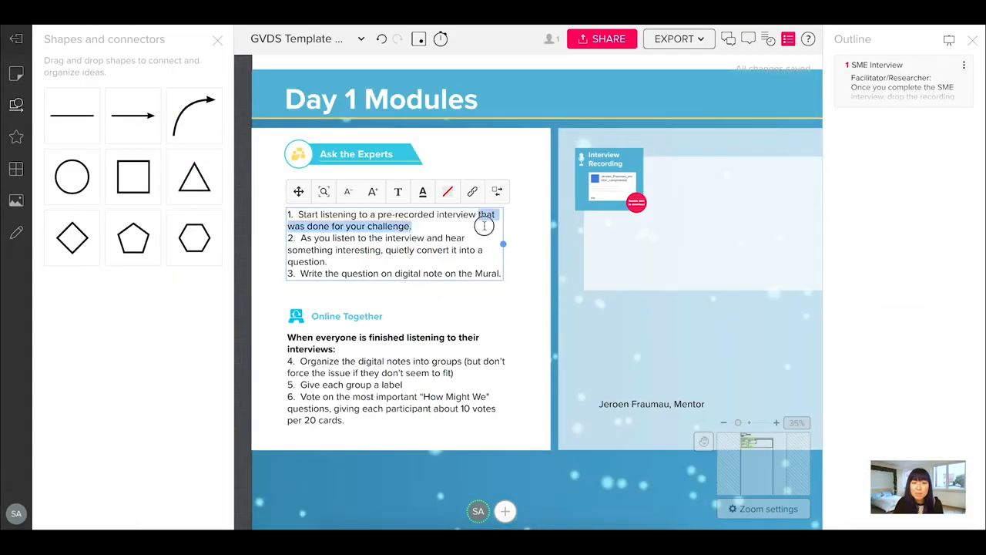
{"action": "key", "text": "BackSpace"}
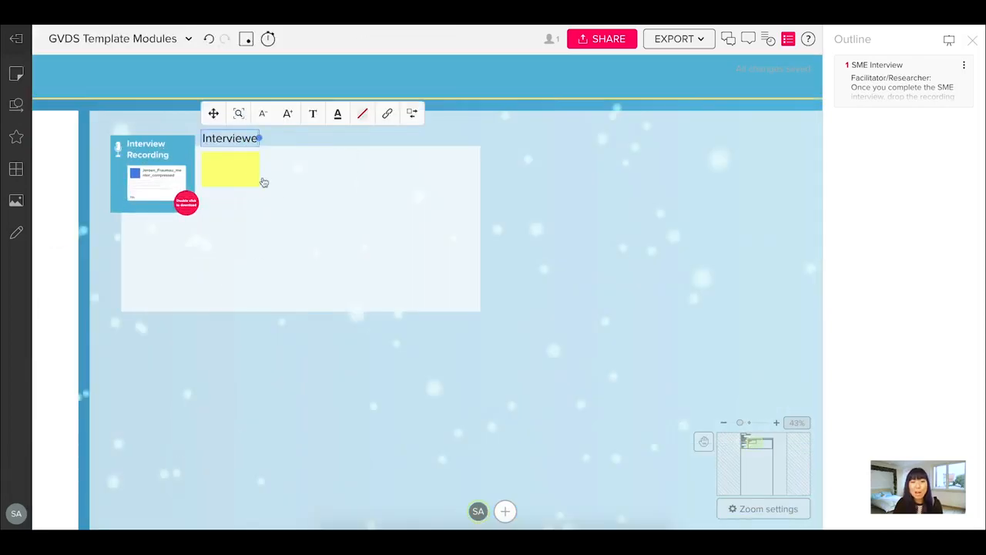
- Fill the light strip beside the Interview Recording box with two rows of yellow sticky notes labelled "HMW..."
{"action": "left_click", "coordinate": [238, 187]}
{"action": "left_click", "coordinate": [241, 284]}
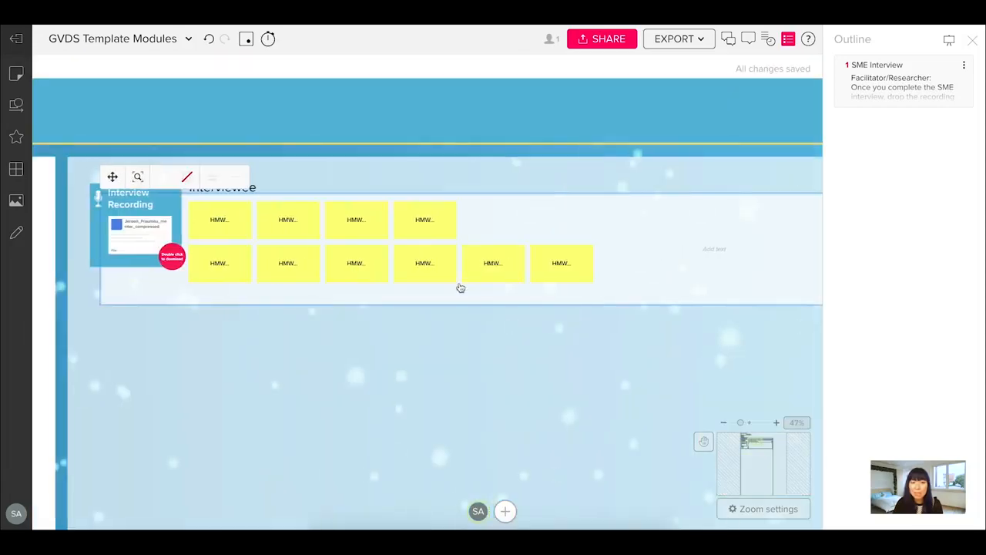
{"action": "left_click", "coordinate": [287, 273]}
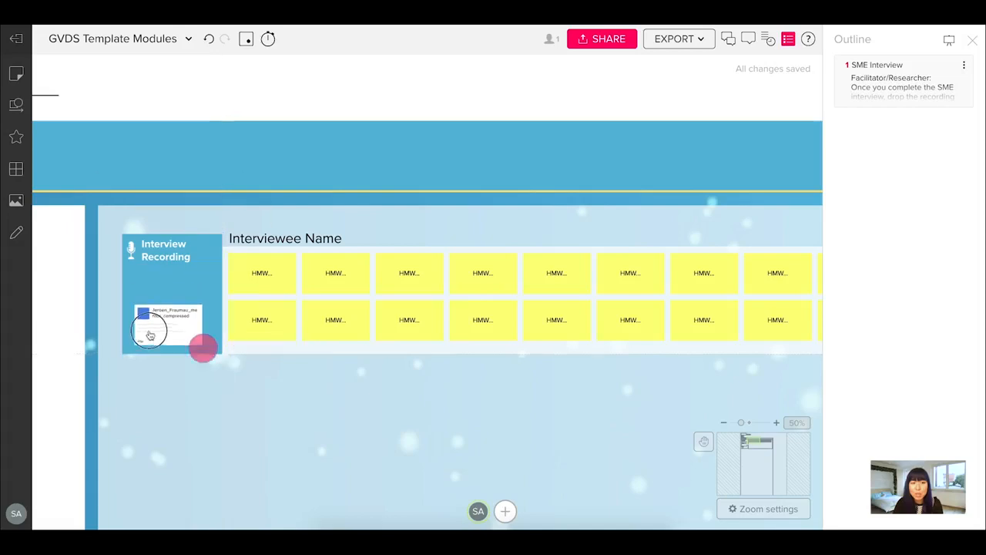
- Move the Interviewee Name label into the Interview Recording box, give it a tan highlight and fit it on one line
{"action": "left_click", "coordinate": [370, 296]}
{"action": "left_click_drag", "start_coordinate": [370, 297], "coordinate": [176, 282]}
{"action": "left_click", "coordinate": [273, 263]}
{"action": "left_click", "coordinate": [249, 319]}
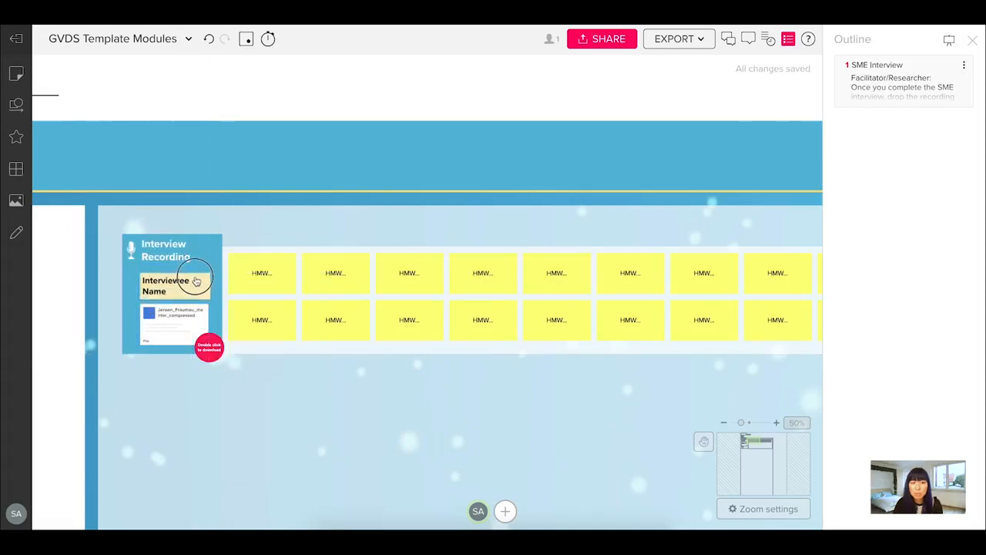
{"action": "left_click_drag", "start_coordinate": [205, 288], "coordinate": [208, 286]}
- Form a tan header band on the recording box and recolor its microphone icon and Interview Recording title blue
{"action": "left_click_drag", "start_coordinate": [259, 346], "coordinate": [260, 257]}
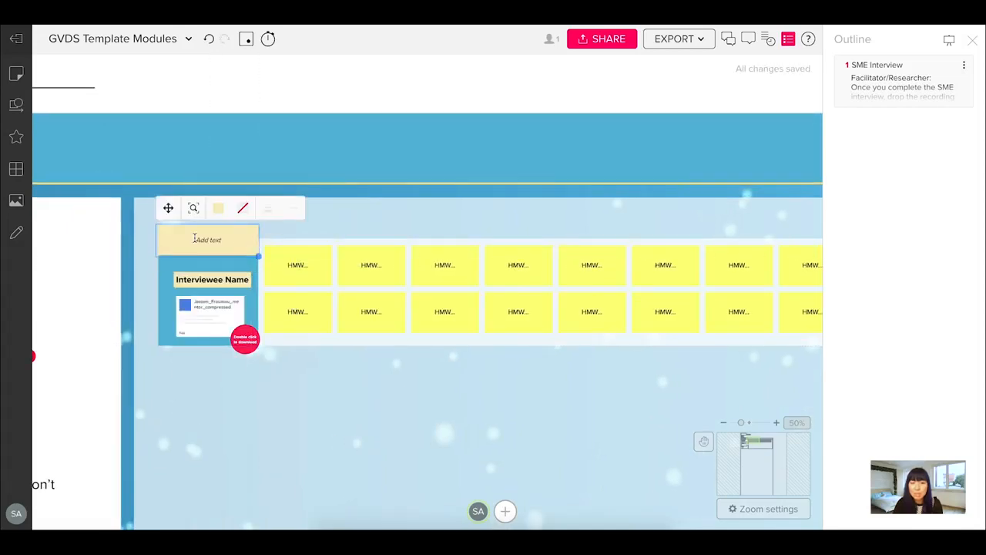
{"action": "left_click_drag", "start_coordinate": [146, 216], "coordinate": [241, 246]}
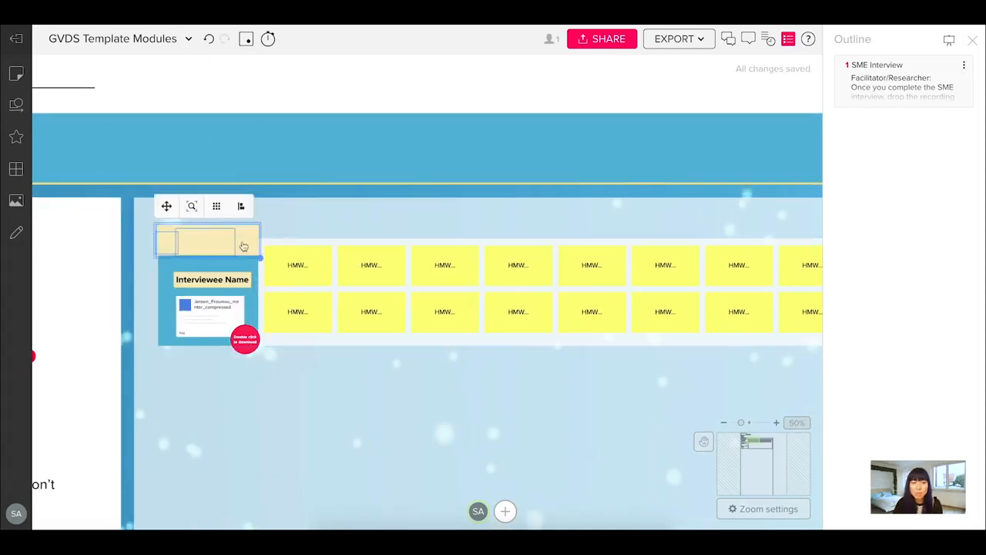
{"action": "left_click", "coordinate": [167, 241]}
{"action": "left_click", "coordinate": [219, 214]}
{"action": "left_click", "coordinate": [192, 386]}
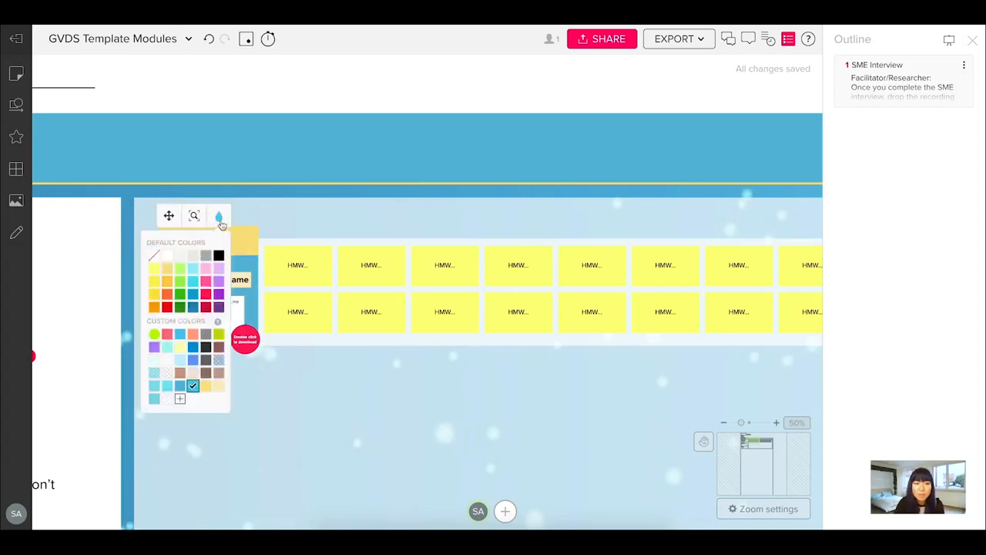
{"action": "left_click", "coordinate": [206, 245]}
{"action": "left_click", "coordinate": [339, 212]}
{"action": "left_click", "coordinate": [313, 387]}
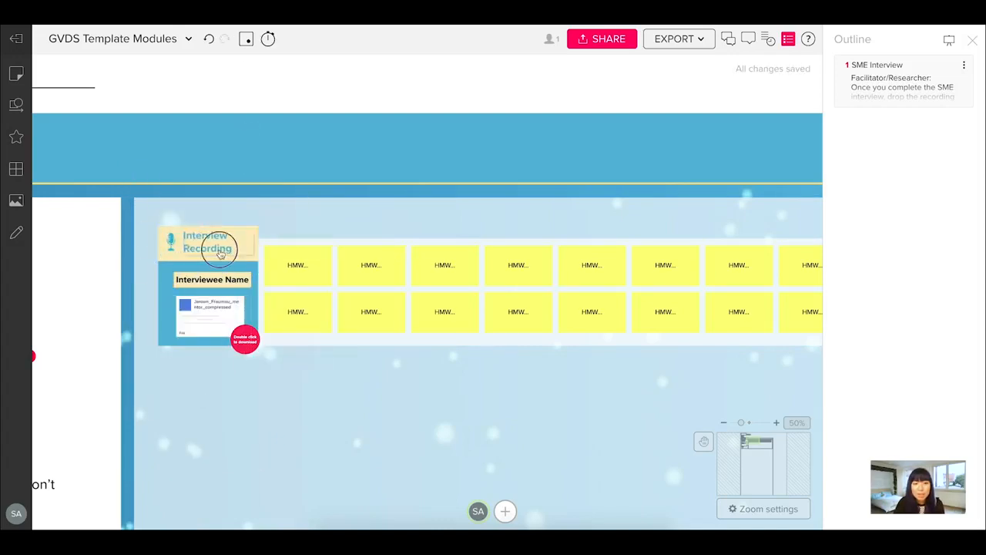
- Restyle the Interviewee Name label as white text on blue and shift it, the file and the download badge slightly up and left
{"action": "left_click", "coordinate": [212, 280]}
{"action": "left_click", "coordinate": [334, 254]}
{"action": "left_click", "coordinate": [288, 291]}
{"action": "mouse_move", "coordinate": [236, 277]}
{"action": "left_mouse_down"}
{"action": "mouse_move", "coordinate": [222, 269]}
{"action": "mouse_move", "coordinate": [231, 272]}
{"action": "left_mouse_up"}
{"action": "left_click_drag", "start_coordinate": [209, 316], "coordinate": [201, 310]}
{"action": "left_click_drag", "start_coordinate": [245, 339], "coordinate": [241, 326]}
{"action": "left_click", "coordinate": [238, 277]}
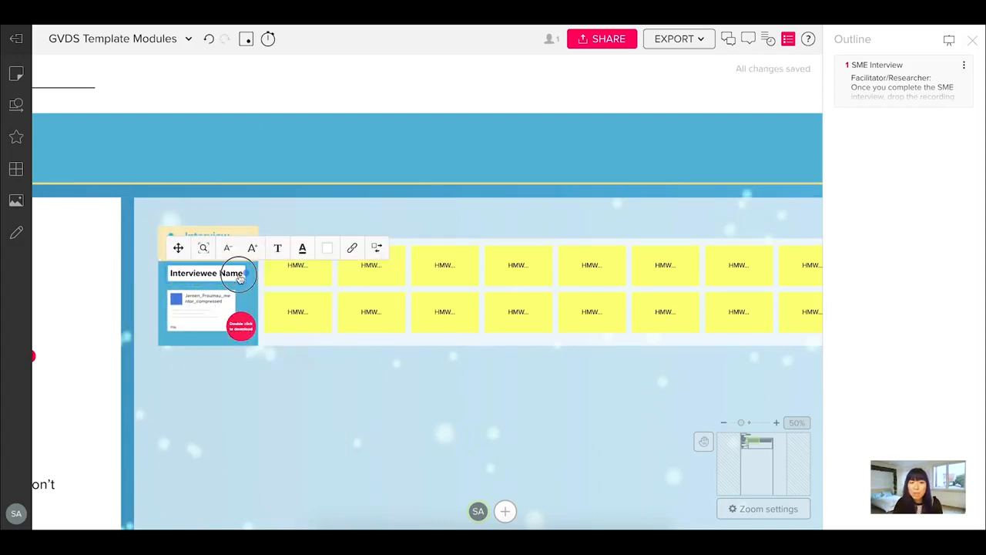
{"action": "left_click", "coordinate": [193, 387]}
- Retitle the outline entry as an SME interview recording and rewrite its note about dropping the recording and changing the name
{"action": "double_click", "coordinate": [925, 121]}
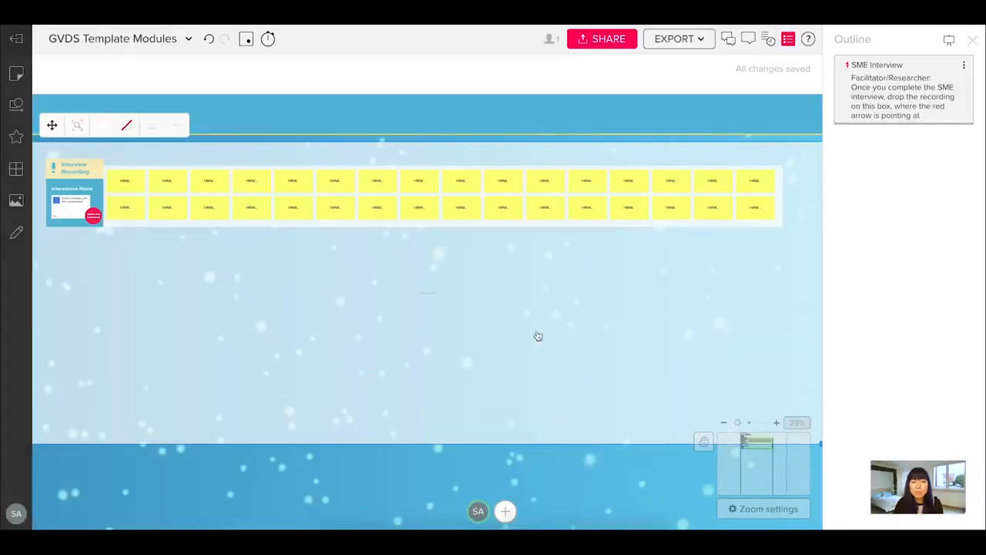
{"action": "left_click", "coordinate": [924, 64]}
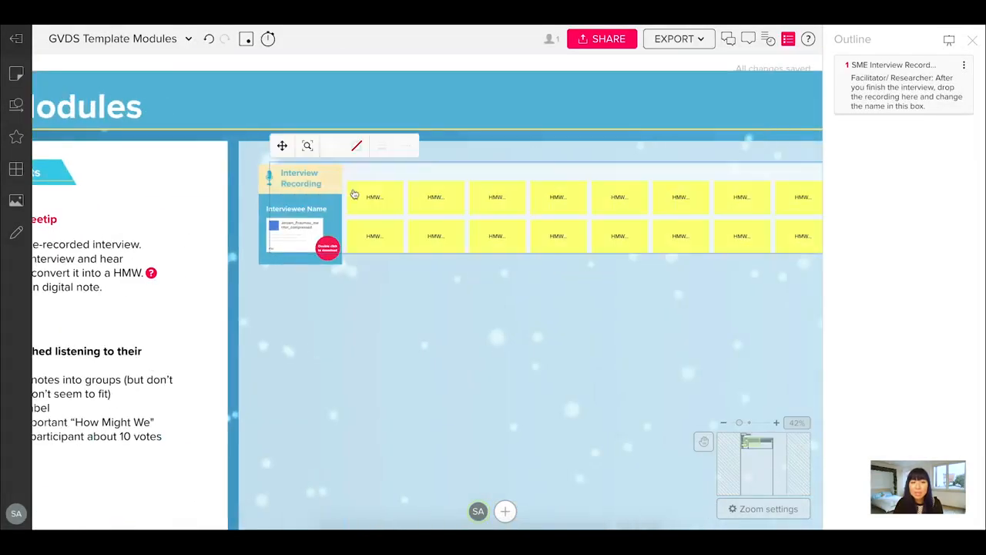
- Resize the light strip behind the HMW sticky notes to frame both rows
{"action": "left_click", "coordinate": [343, 144]}
{"action": "scroll", "coordinate": [345, 205], "scroll_direction": "down", "scroll_amount": 5}
{"action": "left_click_drag", "start_coordinate": [738, 226], "coordinate": [731, 223]}
{"action": "left_click", "coordinate": [262, 193]}
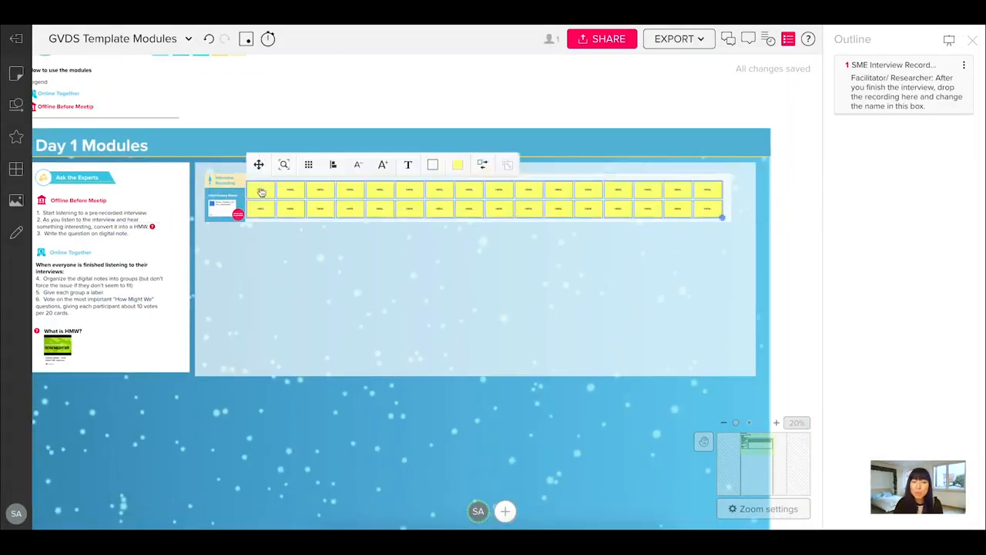
- Recolor the microphone icon in the Interview Recording header black
{"action": "scroll", "coordinate": [262, 194], "scroll_direction": "up", "scroll_amount": 3}
{"action": "scroll", "coordinate": [263, 248], "scroll_direction": "down", "scroll_amount": 3}
{"action": "scroll", "coordinate": [270, 352], "scroll_direction": "down", "scroll_amount": 5}
{"action": "left_click", "coordinate": [271, 216]}
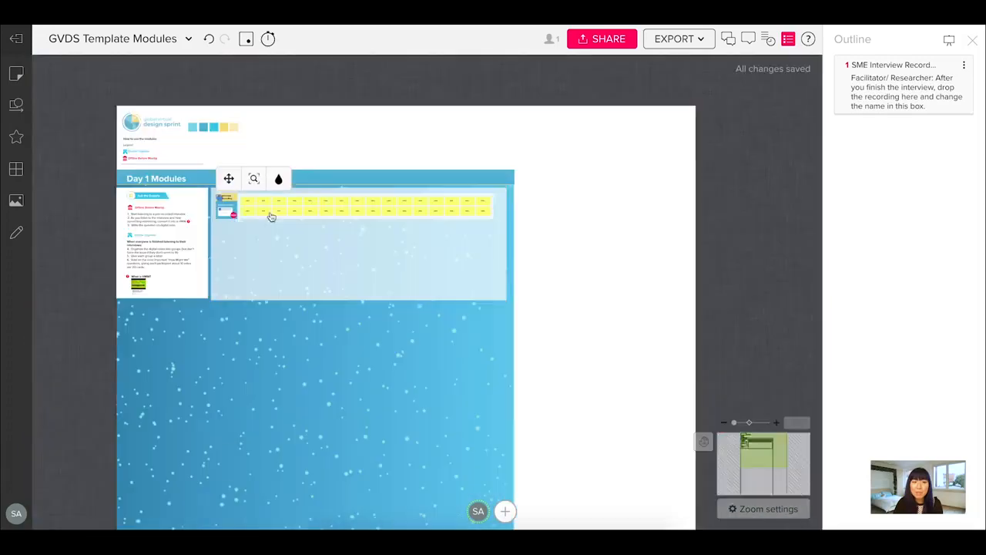
{"action": "scroll", "coordinate": [266, 211], "scroll_direction": "up", "scroll_amount": 5}
{"action": "scroll", "coordinate": [230, 312], "scroll_direction": "down", "scroll_amount": 4}
- Duplicate the interview recording row with its sticky notes three times and stack the four rows evenly in the translucent panel
{"action": "left_click_drag", "start_coordinate": [191, 219], "coordinate": [623, 304]}
{"action": "left_click_drag", "start_coordinate": [619, 293], "coordinate": [619, 340]}
{"action": "left_click_drag", "start_coordinate": [628, 334], "coordinate": [629, 382]}
{"action": "left_click_drag", "start_coordinate": [668, 397], "coordinate": [666, 419]}
{"action": "scroll", "coordinate": [462, 346], "scroll_direction": "down", "scroll_amount": 2}
{"action": "left_click_drag", "start_coordinate": [286, 277], "coordinate": [287, 301]}
- Number the first two recording titles by adding "#1" and "#2" after Interview Recording
{"action": "scroll", "coordinate": [308, 116], "scroll_direction": "up", "scroll_amount": 4}
{"action": "double_click", "coordinate": [324, 115]}
{"action": "type", "text": "#1"}
{"action": "double_click", "coordinate": [336, 199]}
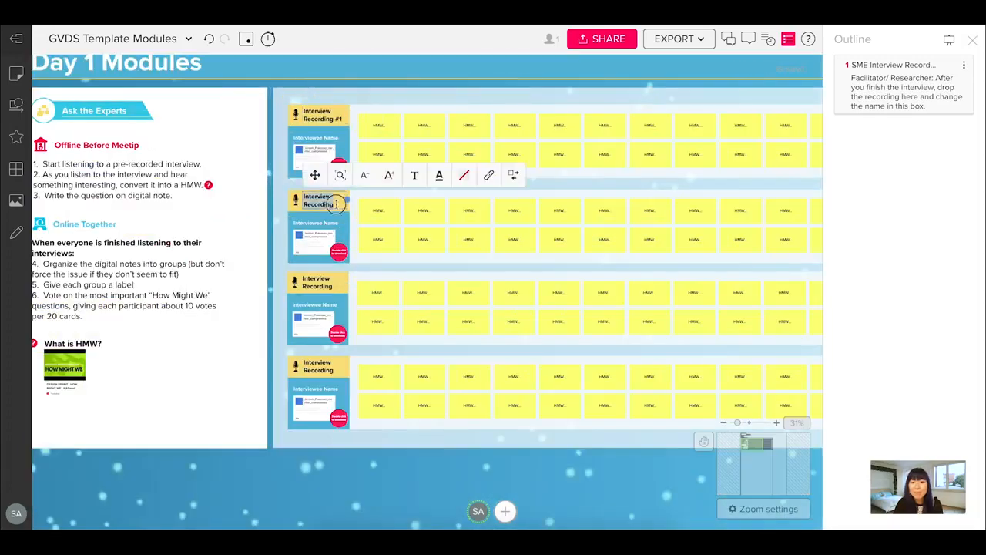
{"action": "type", "text": "#2"}
{"action": "scroll", "coordinate": [301, 473], "scroll_direction": "down", "scroll_amount": 8}
{"action": "left_click_drag", "start_coordinate": [568, 346], "coordinate": [469, 346]}
{"action": "key", "text": "ctrl+z"}
{"action": "key", "text": "ctrl+z"}
- Narrow the mural canvas so its right edge meets the starry background
{"action": "left_click_drag", "start_coordinate": [568, 493], "coordinate": [469, 493]}
{"action": "scroll", "coordinate": [532, 361], "scroll_direction": "up", "scroll_amount": 2}
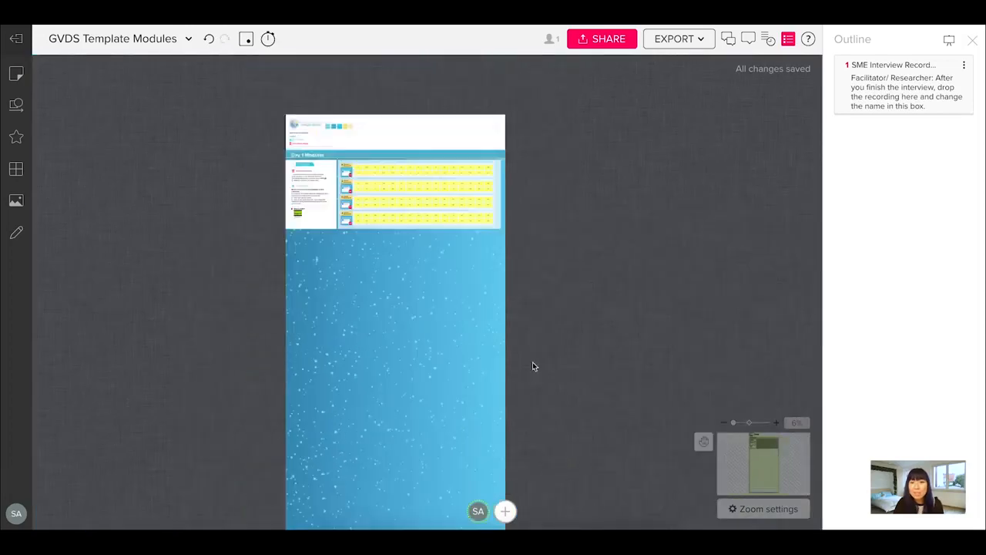
{"action": "scroll", "coordinate": [376, 188], "scroll_direction": "up", "scroll_amount": 5}
- Add an arrow and a circle from the shapes library to the module and set the circle's color
{"action": "left_click", "coordinate": [16, 105]}
{"action": "left_click_drag", "start_coordinate": [132, 116], "coordinate": [311, 240]}
{"action": "left_click_drag", "start_coordinate": [71, 176], "coordinate": [379, 270]}
{"action": "left_click", "coordinate": [355, 310]}
{"action": "scroll", "coordinate": [355, 266], "scroll_direction": "up", "scroll_amount": 4}
{"action": "scroll", "coordinate": [539, 341], "scroll_direction": "up", "scroll_amount": 3}
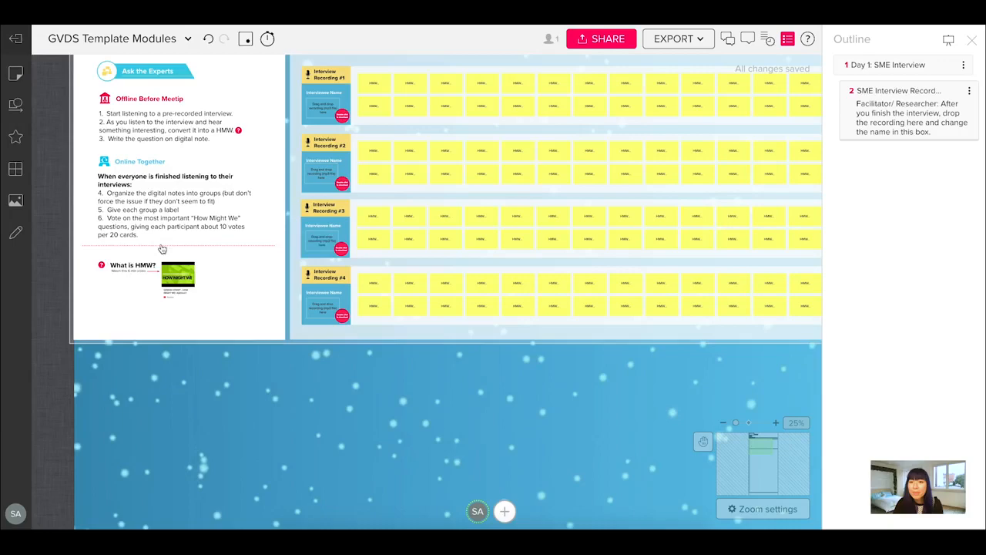
- Remove the Day 1: SME Interview area outlining the module while keeping the objects inside it
{"action": "left_click", "coordinate": [162, 249]}
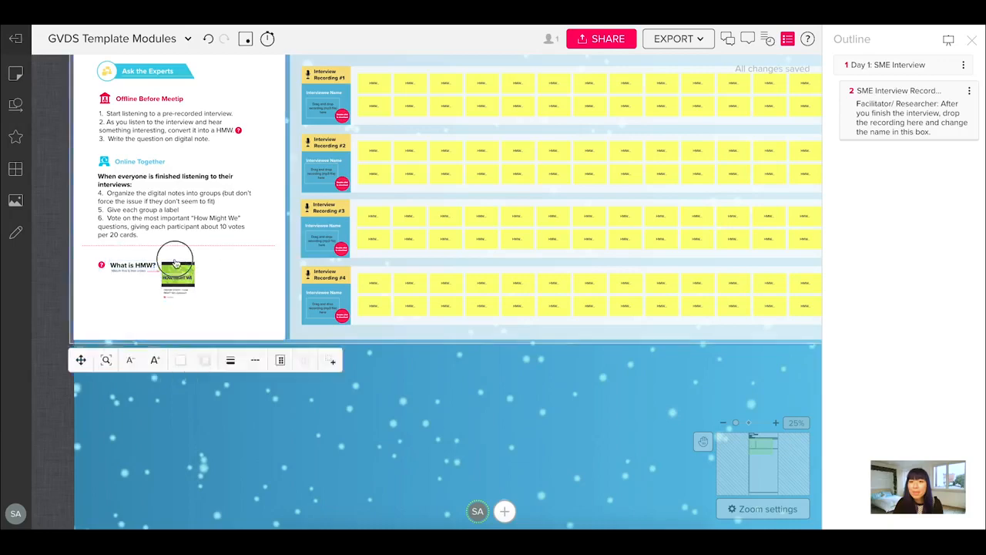
{"action": "key", "text": "Delete"}
{"action": "left_click", "coordinate": [105, 313]}
{"action": "key", "text": "ctrl+z"}
{"action": "right_click", "coordinate": [133, 308]}
{"action": "left_click", "coordinate": [172, 458]}
- Move the What is HMW? block up beneath the offline instructions and shift the Online Together block below it
{"action": "left_click_drag", "start_coordinate": [145, 266], "coordinate": [145, 156]}
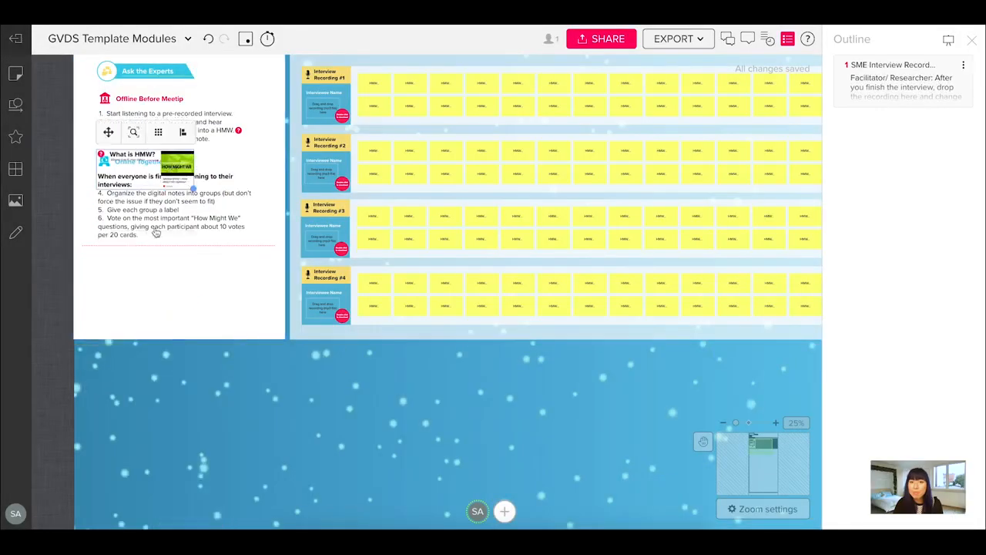
{"action": "left_click", "coordinate": [196, 337], "text": "shift"}
{"action": "key", "text": "ctrl+z"}
{"action": "key", "text": "ctrl+z"}
{"action": "left_click_drag", "start_coordinate": [170, 202], "coordinate": [150, 167]}
{"action": "left_click_drag", "start_coordinate": [169, 201], "coordinate": [168, 257]}
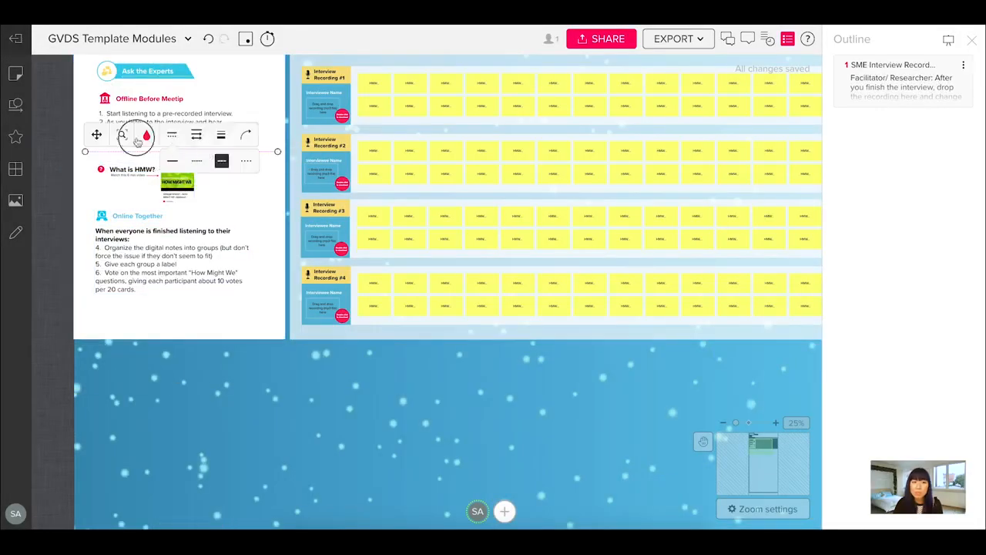
- Restyle the divider line above the What is HMW? block as a gray dotted line
{"action": "left_click", "coordinate": [174, 162]}
{"action": "left_click", "coordinate": [123, 302]}
- Lengthen the white panel downward and move the Online Together block lower within it
{"action": "left_click_drag", "start_coordinate": [280, 340], "coordinate": [277, 397]}
{"action": "left_click", "coordinate": [133, 252]}
{"action": "scroll", "coordinate": [133, 252], "scroll_direction": "down", "scroll_amount": 3}
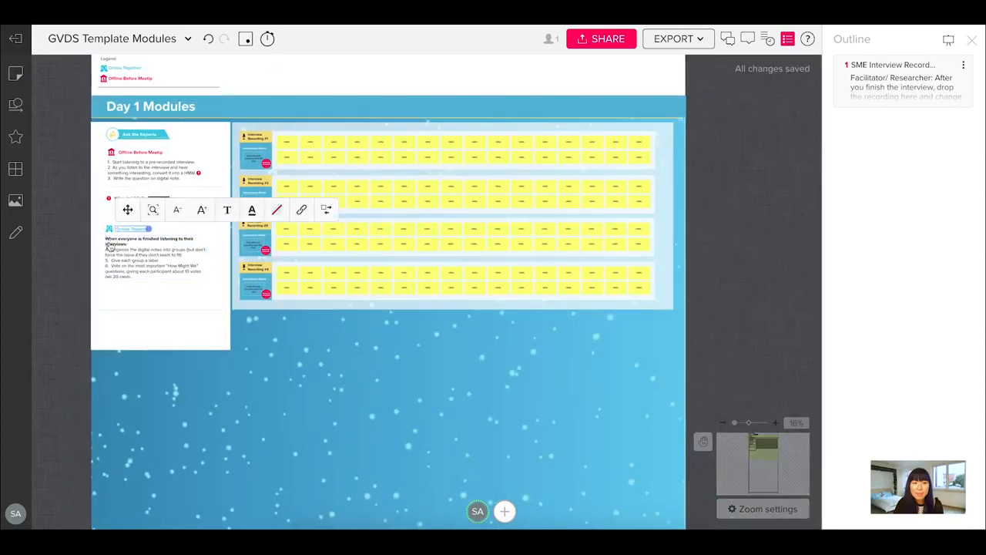
{"action": "left_click_drag", "start_coordinate": [133, 240], "coordinate": [133, 335]}
{"action": "left_click", "coordinate": [113, 258]}
{"action": "left_click_drag", "start_coordinate": [230, 348], "coordinate": [228, 432]}
- Move the Offline Before Meetip label and its instructions down to leave space below the Ask the Experts banner
{"action": "left_click", "coordinate": [141, 155]}
{"action": "left_click_drag", "start_coordinate": [147, 168], "coordinate": [147, 184]}
{"action": "scroll", "coordinate": [63, 158], "scroll_direction": "up", "scroll_amount": 5}
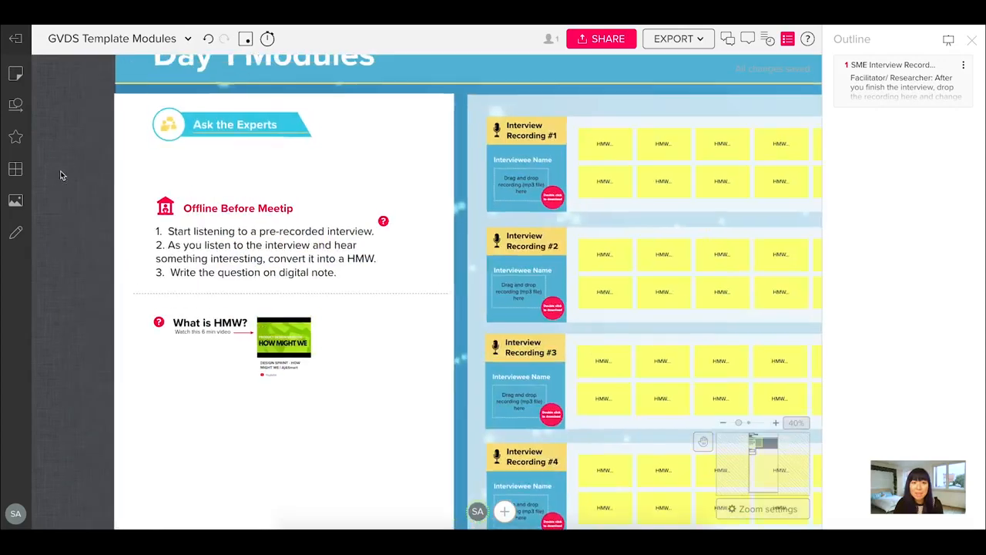
- Extend the top banner's title to "Ask the Experts (Part 1)"
{"action": "left_click", "coordinate": [270, 127]}
{"action": "double_click", "coordinate": [278, 128]}
{"action": "type", "text": "(Part"}
{"action": "scroll", "coordinate": [298, 152], "scroll_direction": "up", "scroll_amount": 3}
- Lengthen the Ask the Experts banner to fit its title and fit a blue triangle as its slanted end
{"action": "left_click", "coordinate": [298, 103]}
{"action": "left_click", "coordinate": [321, 130]}
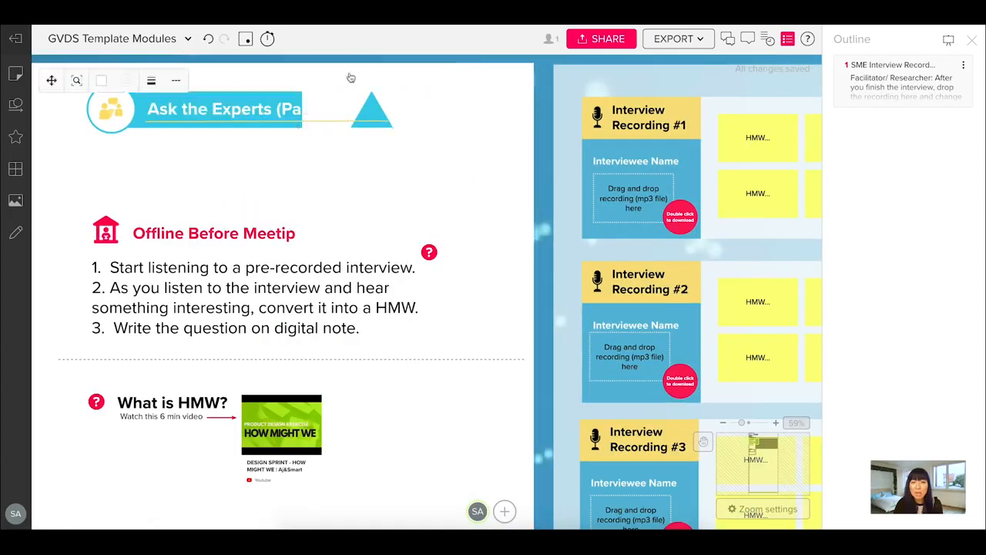
{"action": "left_click_drag", "start_coordinate": [300, 126], "coordinate": [333, 127]}
{"action": "left_click_drag", "start_coordinate": [371, 114], "coordinate": [348, 114]}
- Place a copy of the banner titled "Ask the Experts (Part 2)" above the "When everyone is finished listening" paragraph
{"action": "scroll", "coordinate": [388, 132], "scroll_direction": "up", "scroll_amount": 5}
{"action": "left_click", "coordinate": [436, 137]}
{"action": "left_click", "coordinate": [440, 257]}
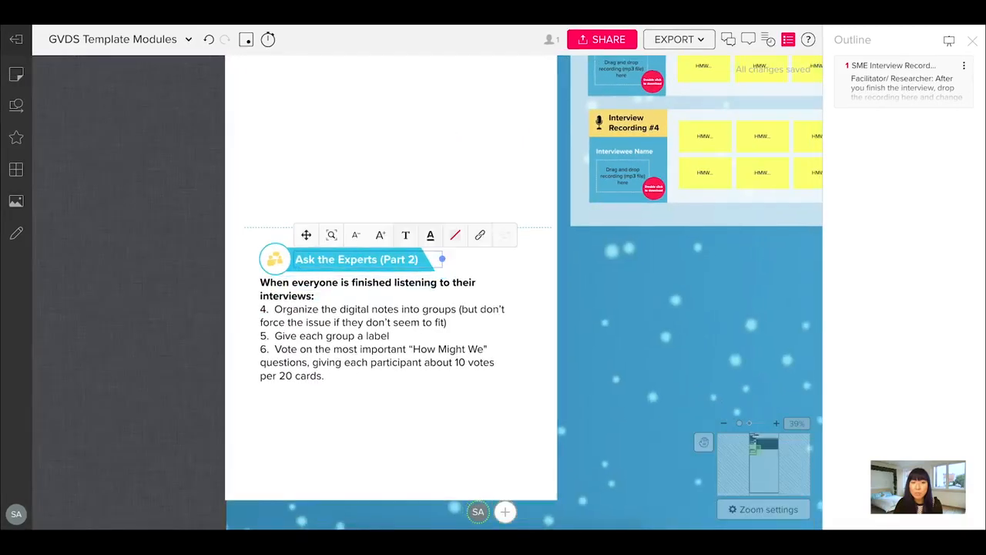
- Move the Part 2 banner up and set the Online Together label between it and the group instructions
{"action": "scroll", "coordinate": [439, 258], "scroll_direction": "down", "scroll_amount": 5}
{"action": "left_click", "coordinate": [261, 394]}
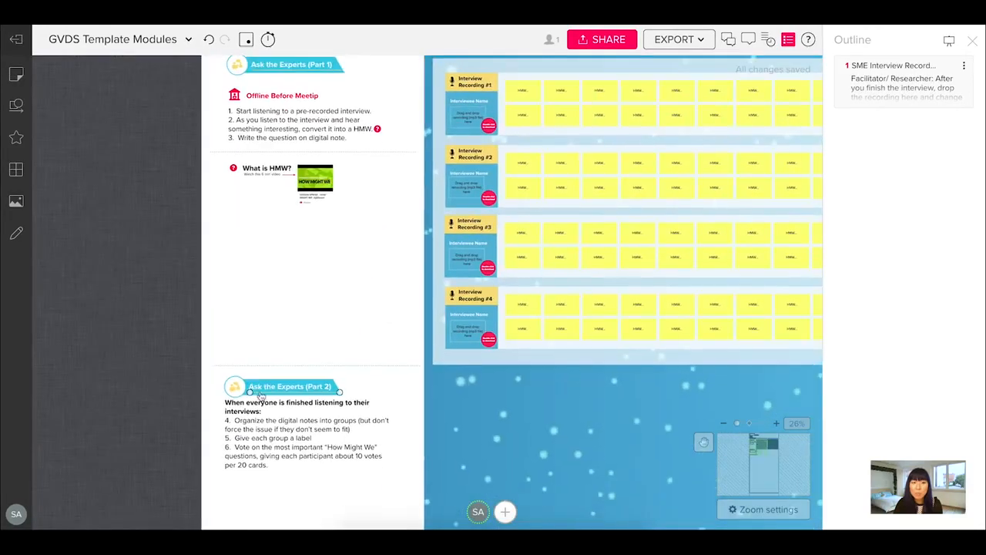
{"action": "left_click_drag", "start_coordinate": [261, 395], "coordinate": [261, 365]}
{"action": "left_click_drag", "start_coordinate": [246, 416], "coordinate": [246, 422]}
{"action": "left_click_drag", "start_coordinate": [206, 379], "coordinate": [319, 315]}
- Extend the translucent panel down to the white panel's lower edge and divide it with a dotted line below Interview Recording #4
{"action": "scroll", "coordinate": [356, 378], "scroll_direction": "down", "scroll_amount": 2}
{"action": "scroll", "coordinate": [357, 378], "scroll_direction": "down", "scroll_amount": 5}
{"action": "left_click_drag", "start_coordinate": [773, 333], "coordinate": [774, 438]}
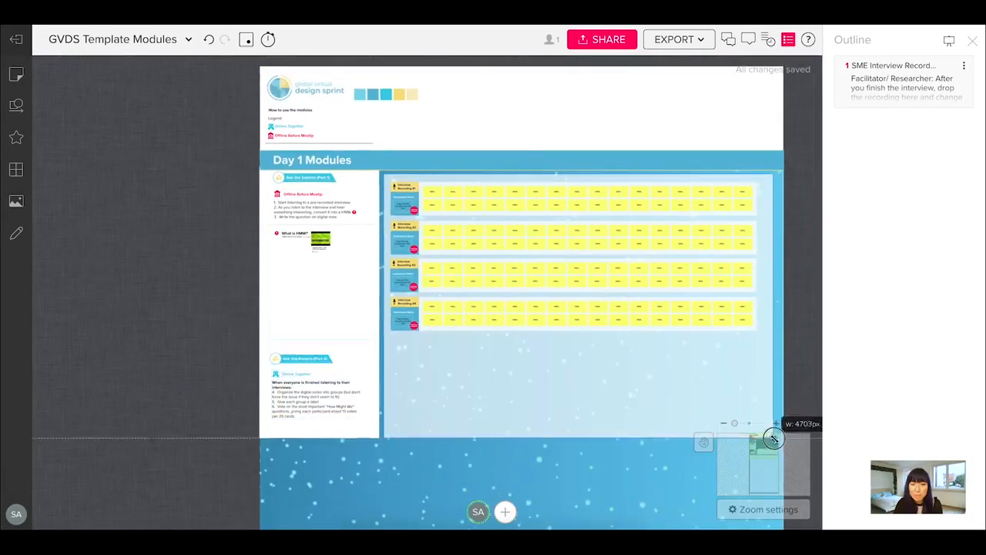
{"action": "left_click", "coordinate": [577, 352]}
{"action": "scroll", "coordinate": [555, 354], "scroll_direction": "down", "scroll_amount": 2}
{"action": "scroll", "coordinate": [528, 358], "scroll_direction": "up", "scroll_amount": 3}
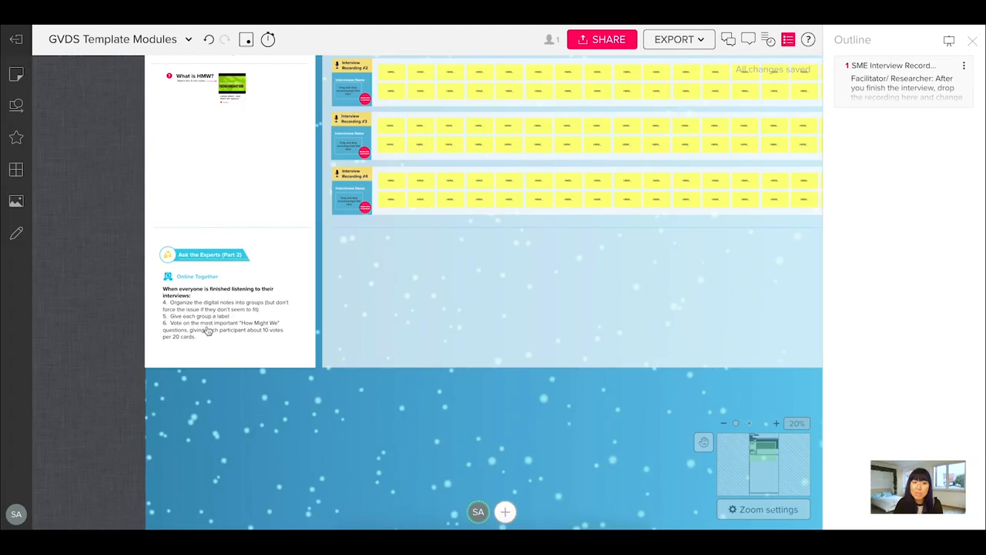
- Create a column of six pink sticky notes reading "Group Label" below the dotted line under Interview Recording #4
{"action": "scroll", "coordinate": [204, 341], "scroll_direction": "down", "scroll_amount": 3}
{"action": "scroll", "coordinate": [273, 326], "scroll_direction": "up", "scroll_amount": 4}
{"action": "double_click", "coordinate": [279, 280]}
{"action": "scroll", "coordinate": [272, 326], "scroll_direction": "left", "scroll_amount": 1}
{"action": "type", "text": "Group Label"}
{"action": "key", "text": "ctrl+v"}
{"action": "left_click_drag", "start_coordinate": [301, 271], "coordinate": [332, 408]}
{"action": "key", "text": "ctrl+v"}
{"action": "key", "text": "ctrl+v"}
{"action": "key", "text": "ctrl+v"}
{"action": "left_click", "coordinate": [313, 428]}
{"action": "left_click", "coordinate": [351, 475]}
{"action": "scroll", "coordinate": [370, 362], "scroll_direction": "down", "scroll_amount": 2}
{"action": "left_click", "coordinate": [385, 167]}
{"action": "left_click", "coordinate": [405, 335]}
{"action": "scroll", "coordinate": [371, 358], "scroll_direction": "up", "scroll_amount": 2}
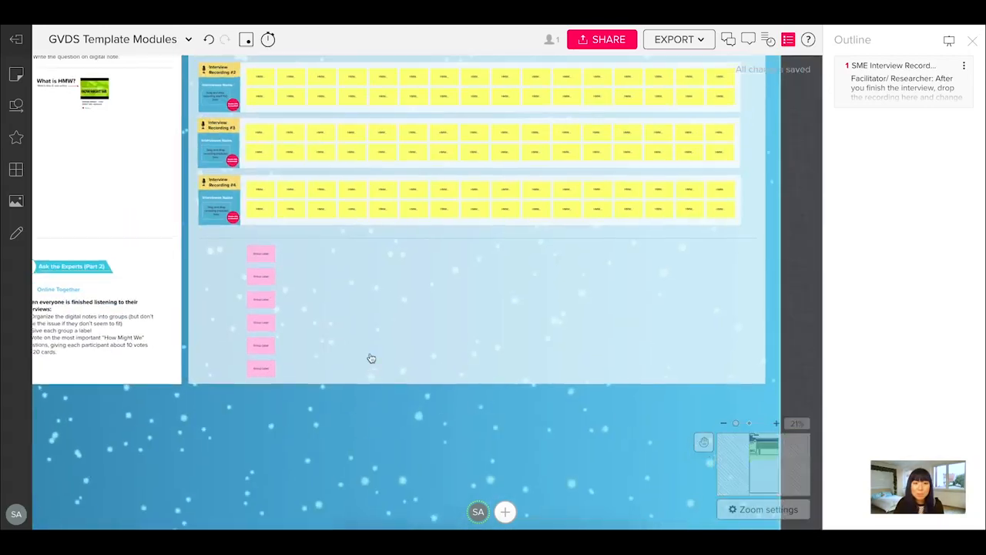
- Place a copy of a recording row's white translucent background below the dotted line and stretch it to fill the lower section
{"action": "left_click", "coordinate": [339, 221]}
{"action": "key", "text": "ctrl+c"}
{"action": "key", "text": "ctrl+v"}
{"action": "left_click_drag", "start_coordinate": [321, 244], "coordinate": [465, 270]}
{"action": "left_click_drag", "start_coordinate": [741, 295], "coordinate": [741, 374]}
- Move the six Group Label notes to the left edge of the white grouping box and space them evenly within its height
{"action": "left_click_drag", "start_coordinate": [792, 246], "coordinate": [241, 373]}
{"action": "left_click_drag", "start_coordinate": [261, 300], "coordinate": [218, 298]}
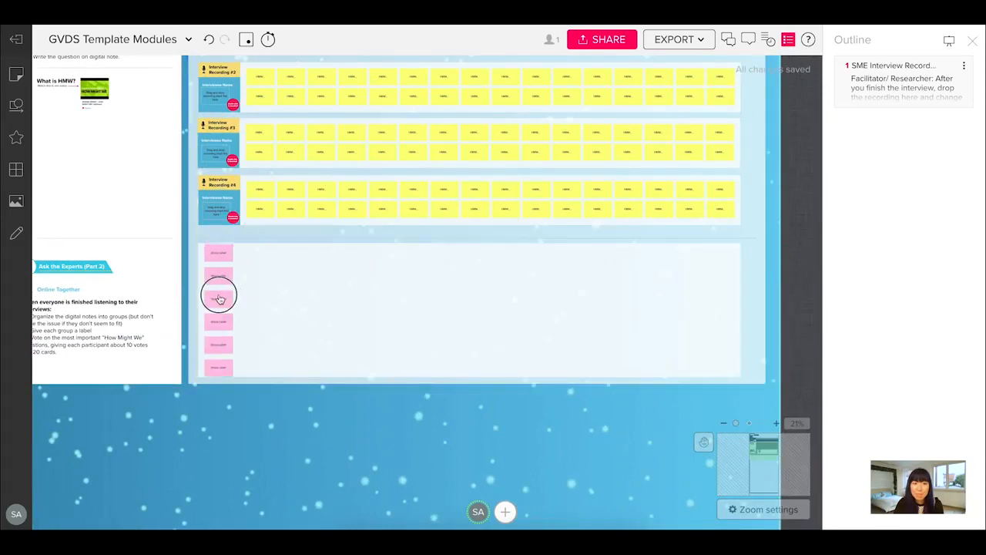
{"action": "left_click_drag", "start_coordinate": [219, 369], "coordinate": [216, 365]}
{"action": "left_click", "coordinate": [287, 381]}
{"action": "left_click", "coordinate": [359, 409]}
{"action": "scroll", "coordinate": [282, 425], "scroll_direction": "down", "scroll_amount": 1}
{"action": "left_click", "coordinate": [287, 212]}
{"action": "left_click", "coordinate": [722, 391]}
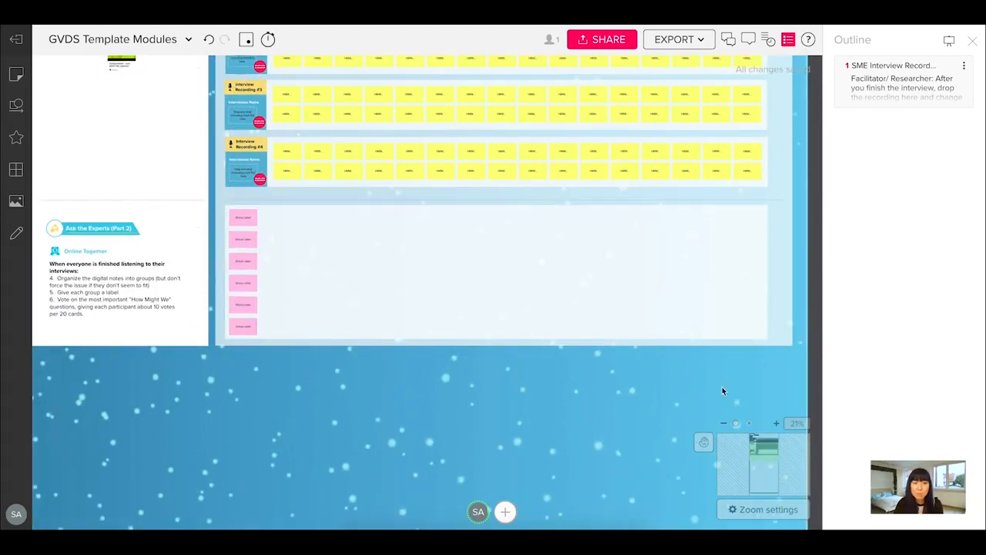
- Duplicate four Group Label notes and continue the column downward to make ten labels
{"action": "scroll", "coordinate": [409, 336], "scroll_direction": "up", "scroll_amount": 3}
{"action": "scroll", "coordinate": [409, 336], "scroll_direction": "down", "scroll_amount": 5}
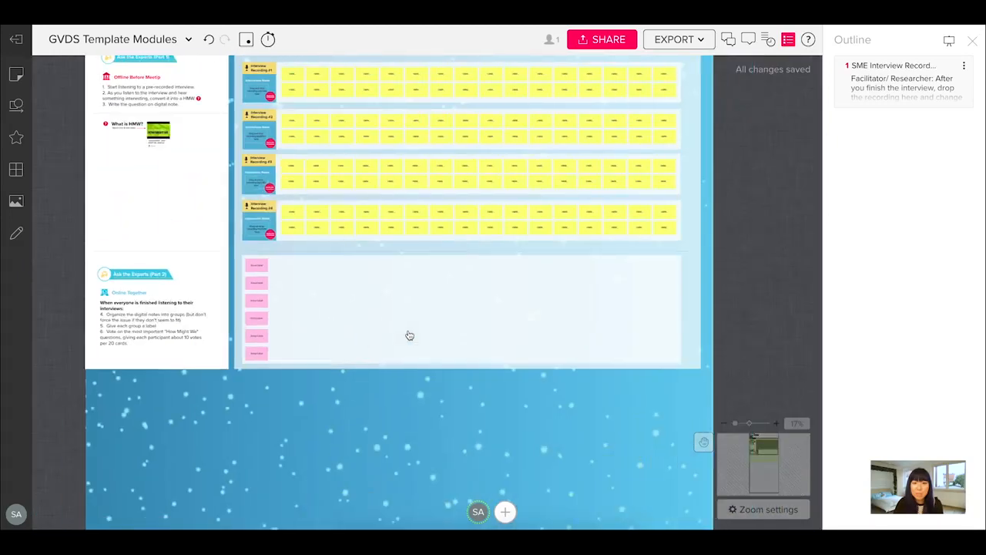
{"action": "scroll", "coordinate": [409, 336], "scroll_direction": "up", "scroll_amount": 1}
{"action": "left_click_drag", "start_coordinate": [687, 417], "coordinate": [673, 418]}
{"action": "left_click", "coordinate": [738, 317]}
{"action": "scroll", "coordinate": [737, 318], "scroll_direction": "left", "scroll_amount": 1}
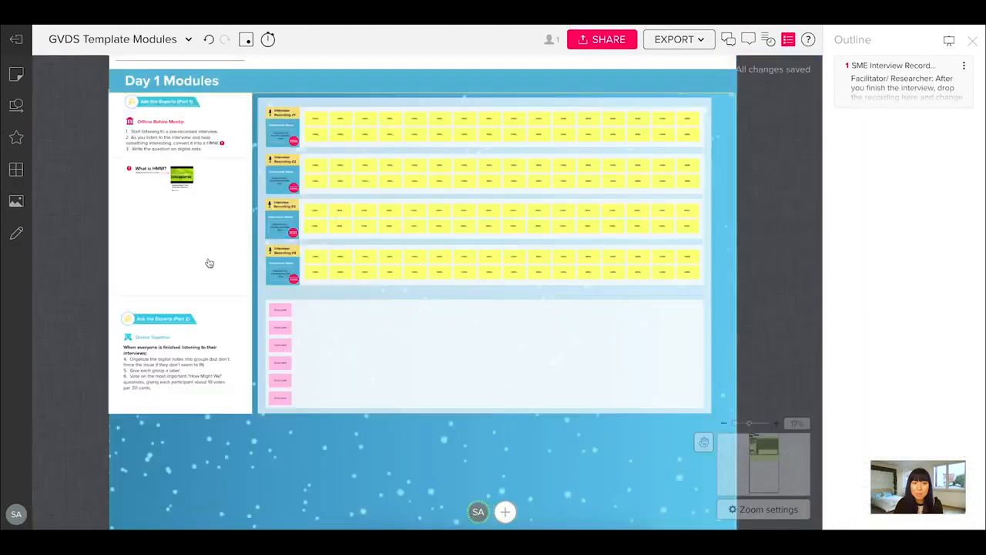
{"action": "scroll", "coordinate": [209, 262], "scroll_direction": "down", "scroll_amount": 1}
{"action": "scroll", "coordinate": [208, 262], "scroll_direction": "left", "scroll_amount": 1}
{"action": "left_click_drag", "start_coordinate": [323, 246], "coordinate": [352, 282]}
{"action": "key", "text": "ctrl+d"}
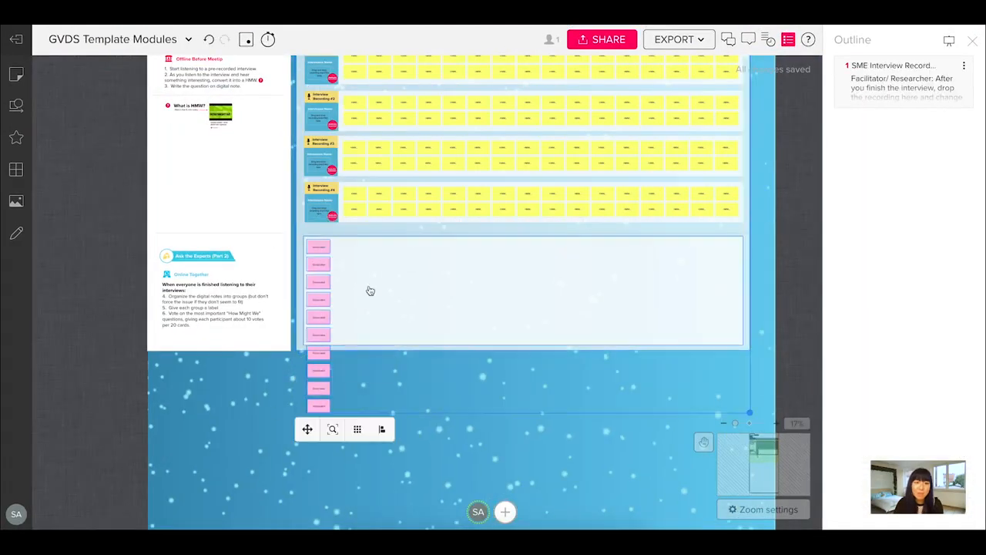
- Extend the grouping box, the translucent panel and the white instructions panel downward to hold all ten Group Label notes
{"action": "left_click", "coordinate": [370, 291]}
{"action": "left_click_drag", "start_coordinate": [742, 343], "coordinate": [738, 417]}
{"action": "left_click_drag", "start_coordinate": [750, 350], "coordinate": [753, 423]}
{"action": "left_click", "coordinate": [265, 339]}
{"action": "left_click_drag", "start_coordinate": [291, 350], "coordinate": [290, 421]}
- Add the grouping area to the outline with the title "HMW Grouping"
{"action": "scroll", "coordinate": [324, 446], "scroll_direction": "right", "scroll_amount": 1}
{"action": "right_click", "coordinate": [490, 299]}
{"action": "left_click", "coordinate": [536, 331]}
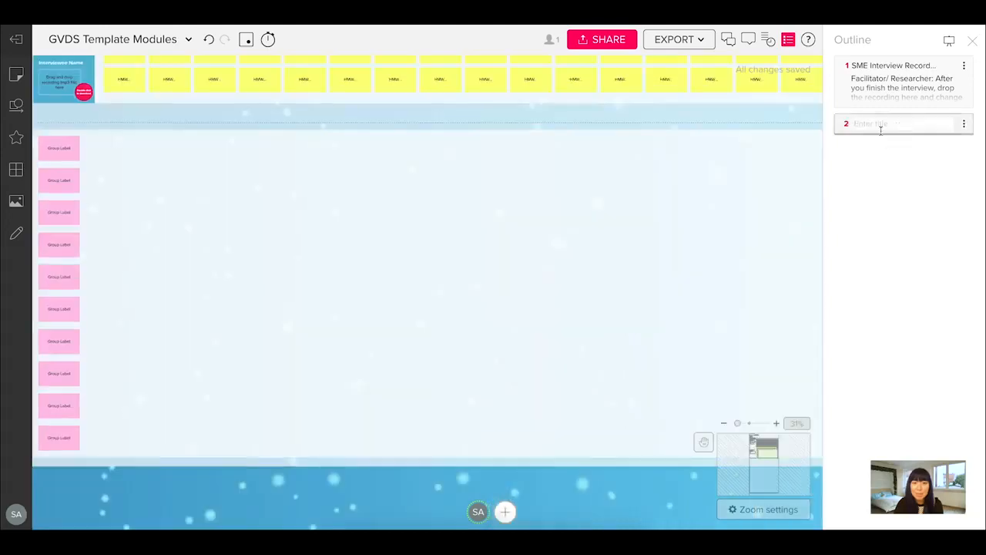
{"action": "scroll", "coordinate": [661, 255], "scroll_direction": "left", "scroll_amount": 5}
- Rename the step HMW Affinity Diagram with instructions "Facilitator: Copy all HMWs from above ahead of time and ask the group to do the affinity diagram together"
{"action": "left_click", "coordinate": [964, 123]}
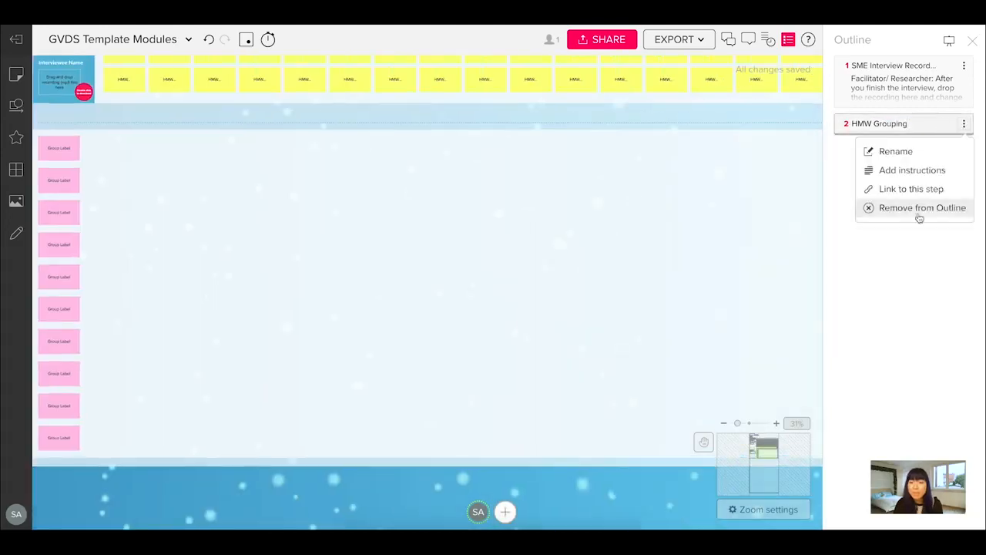
{"action": "left_click", "coordinate": [938, 169]}
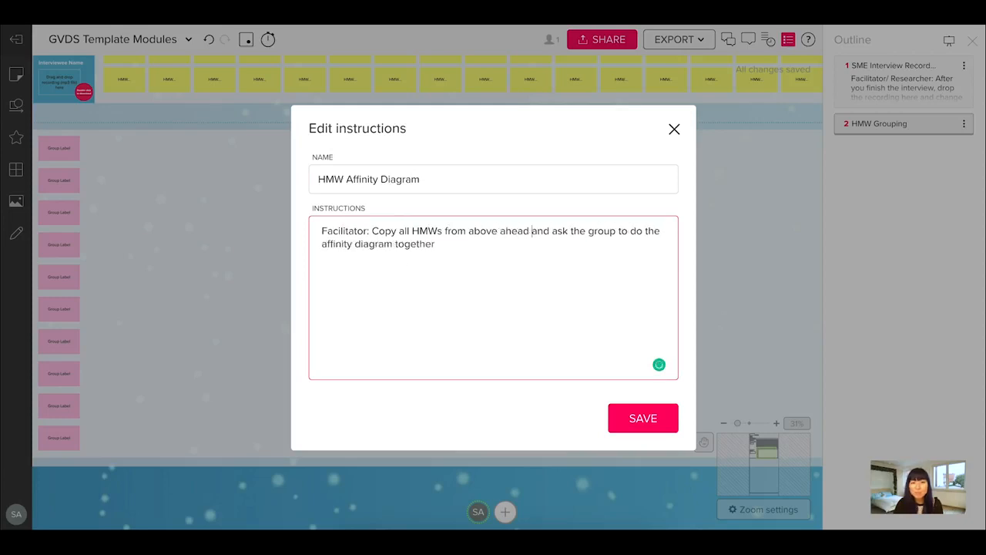
{"action": "left_click", "coordinate": [644, 417]}
- Level the lower edges of the module's two panels and shift the module slightly right to centre it on the blue background
{"action": "left_click", "coordinate": [478, 161]}
{"action": "left_click", "coordinate": [379, 102]}
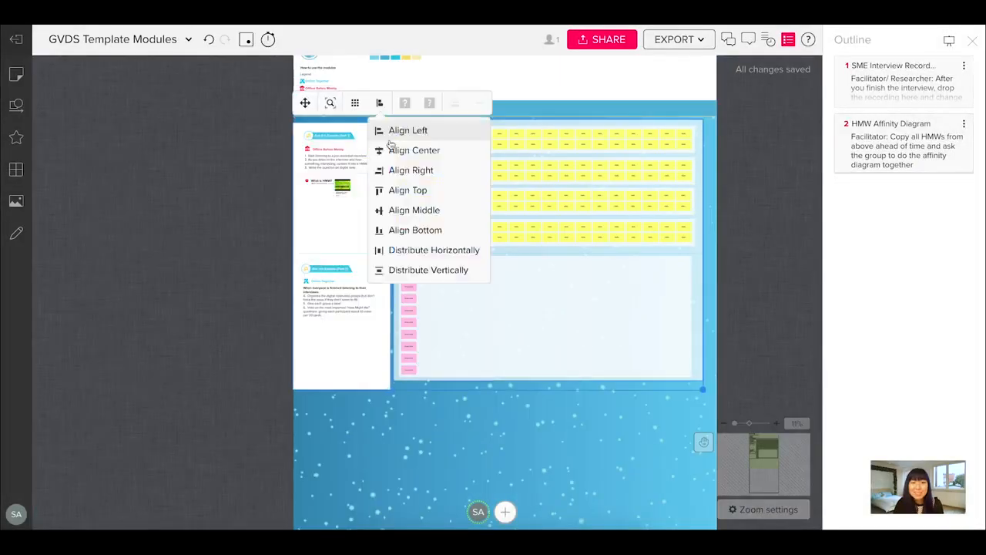
{"action": "left_click", "coordinate": [256, 432]}
{"action": "left_click_drag", "start_coordinate": [540, 308], "coordinate": [545, 308]}
- Add the whole expert interview module to the outline as "SME Interview Module" and make it the first entry
{"action": "left_click_drag", "start_coordinate": [224, 452], "coordinate": [709, 122]}
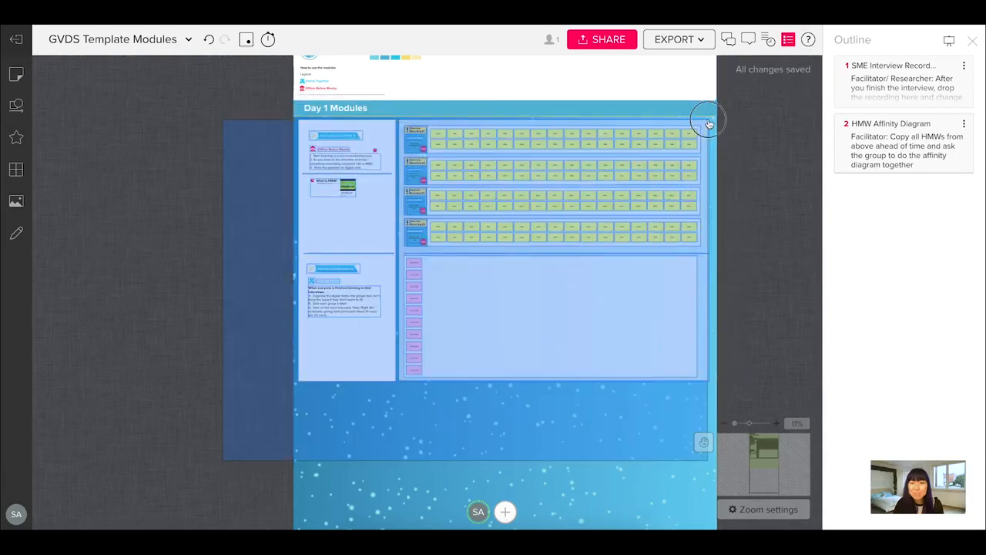
{"action": "left_click_drag", "start_coordinate": [719, 385], "coordinate": [493, 193]}
{"action": "right_click", "coordinate": [493, 192]}
{"action": "left_click", "coordinate": [539, 293]}
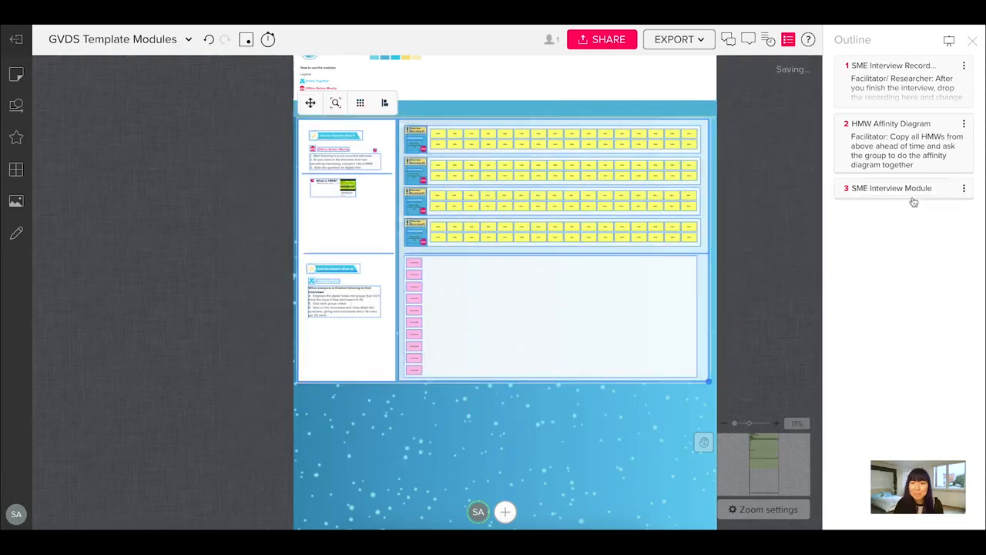
{"action": "left_click_drag", "start_coordinate": [914, 193], "coordinate": [901, 65]}
- View the SME Interview Module through the outline and move the translucent panel back beside the white instructions panel
{"action": "left_click", "coordinate": [900, 65]}
{"action": "left_click", "coordinate": [797, 198]}
{"action": "left_click", "coordinate": [193, 76]}
{"action": "scroll", "coordinate": [247, 165], "scroll_direction": "down", "scroll_amount": 5}
{"action": "left_click", "coordinate": [72, 164]}
{"action": "left_click", "coordinate": [891, 65]}
{"action": "left_click", "coordinate": [375, 299]}
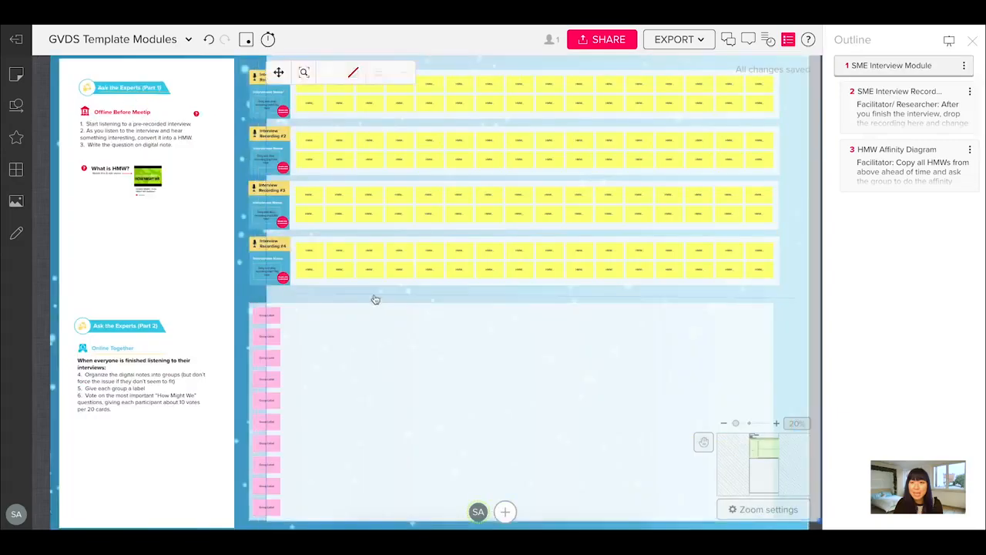
{"action": "left_click_drag", "start_coordinate": [375, 299], "coordinate": [347, 303]}
- Give the frame around the module no fill and a white border
{"action": "left_click", "coordinate": [796, 110]}
{"action": "left_click", "coordinate": [168, 73]}
{"action": "left_click", "coordinate": [117, 113]}
{"action": "left_click", "coordinate": [168, 73]}
{"action": "left_click", "coordinate": [104, 112]}
{"action": "left_click", "coordinate": [192, 74]}
{"action": "left_click", "coordinate": [141, 112]}
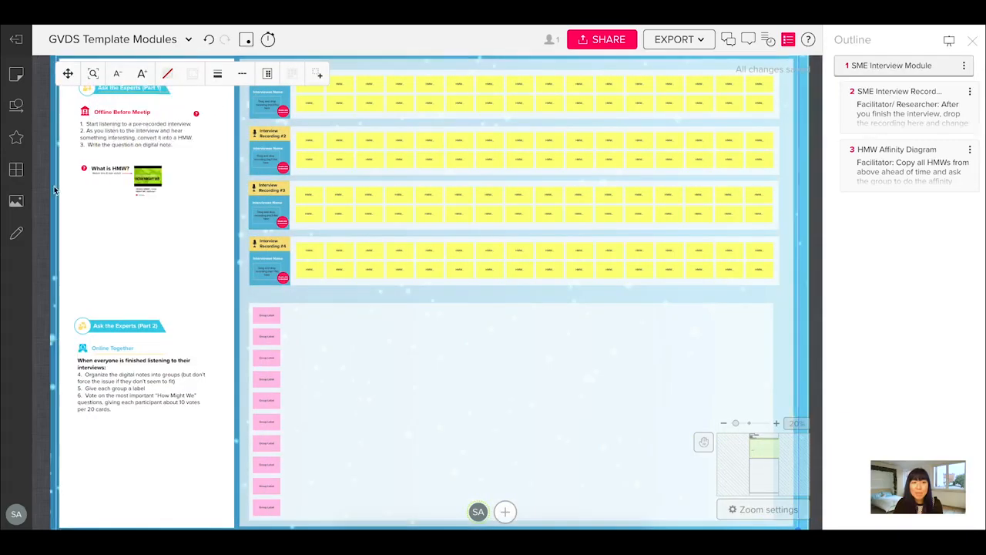
- Return to the SME Interview Module through the outline and undo the last change
{"action": "scroll", "coordinate": [224, 178], "scroll_direction": "down", "scroll_amount": 5}
{"action": "left_click", "coordinate": [447, 151]}
{"action": "left_click", "coordinate": [892, 65]}
{"action": "key", "text": "ctrl+z"}
{"action": "scroll", "coordinate": [759, 165], "scroll_direction": "down", "scroll_amount": 2}
{"action": "left_click", "coordinate": [763, 151]}
{"action": "left_click", "coordinate": [327, 129]}
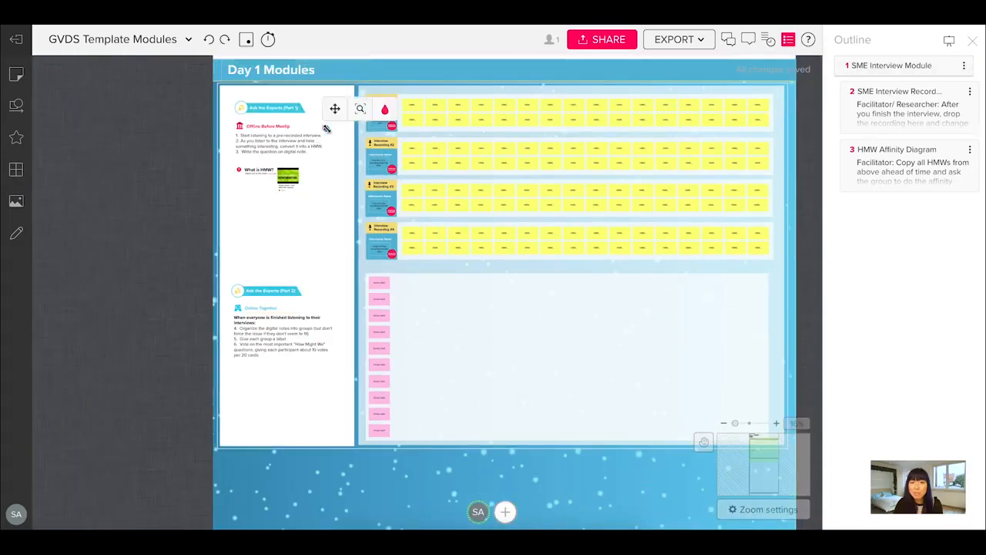
- Widen the white grouping box so its right edge lines up with the interview recording rows above
{"action": "left_click_drag", "start_coordinate": [202, 85], "coordinate": [703, 434]}
{"action": "left_click", "coordinate": [570, 358]}
{"action": "left_click_drag", "start_coordinate": [768, 357], "coordinate": [773, 357]}
- Try moving the whole module farther below the Day 1 Modules header and view it through the outline
{"action": "left_click_drag", "start_coordinate": [806, 93], "coordinate": [203, 443]}
{"action": "left_click_drag", "start_coordinate": [182, 475], "coordinate": [351, 94]}
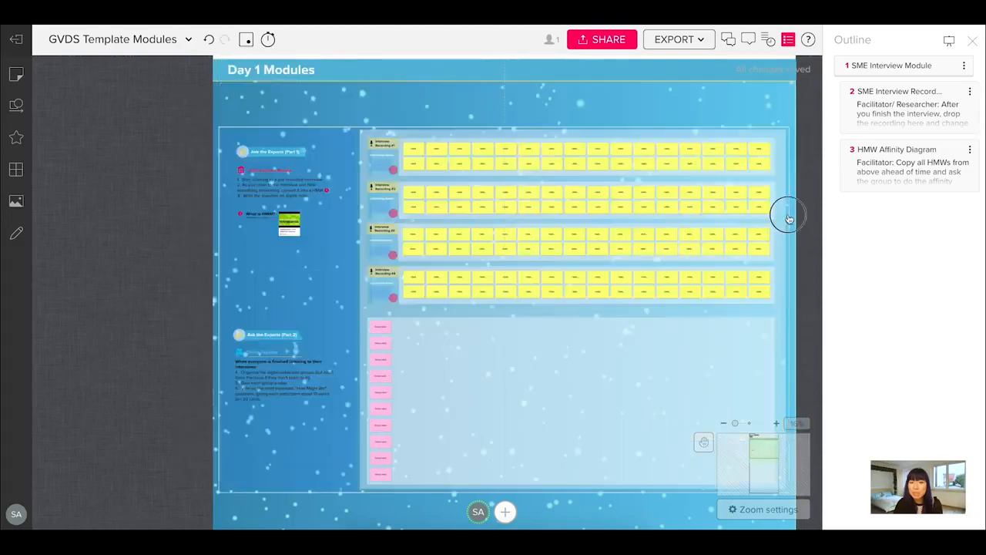
{"action": "left_click", "coordinate": [917, 76]}
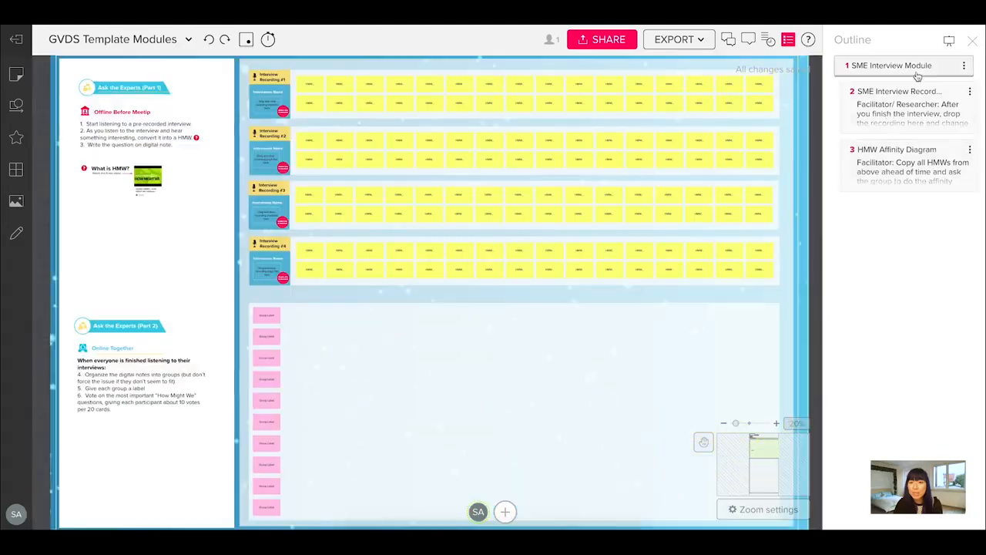
{"action": "scroll", "coordinate": [722, 322], "scroll_direction": "down", "scroll_amount": 5}
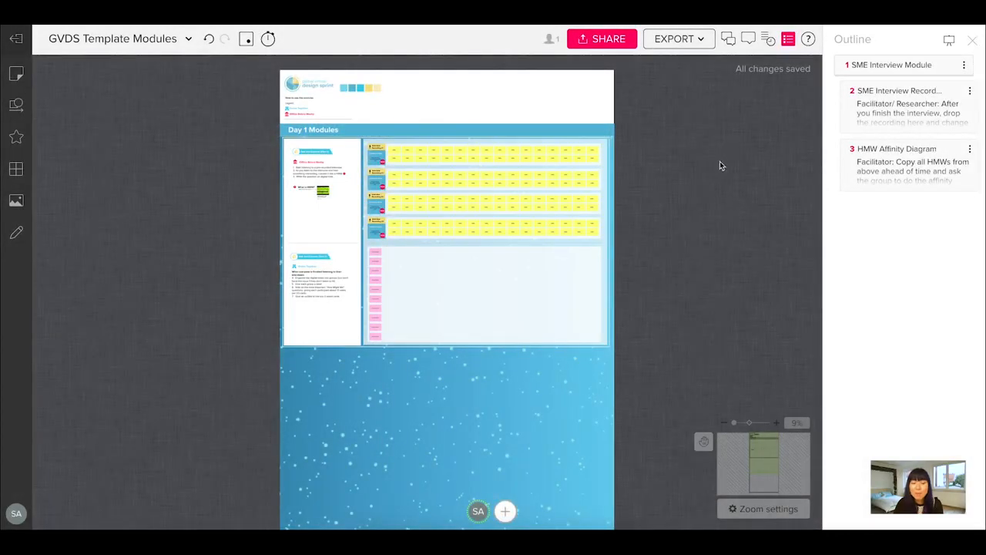
- Examine the Ask the Experts (Part 1) instructions, the HMW video and the interview recording rows of the SME Interview Module
{"action": "left_click", "coordinate": [884, 65]}
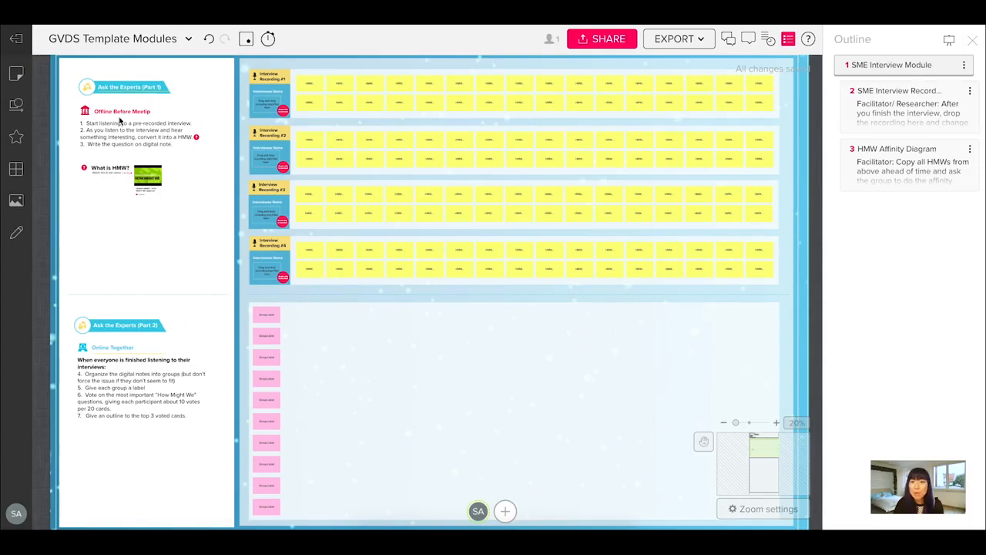
{"action": "scroll", "coordinate": [119, 120], "scroll_direction": "up", "scroll_amount": 5}
{"action": "scroll", "coordinate": [120, 121], "scroll_direction": "up", "scroll_amount": 1}
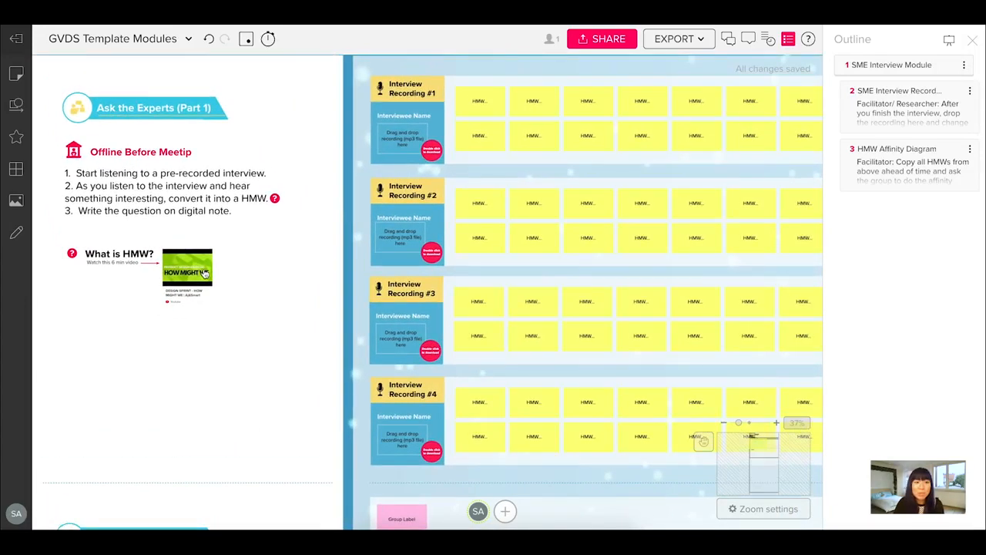
{"action": "scroll", "coordinate": [234, 252], "scroll_direction": "down", "scroll_amount": 1}
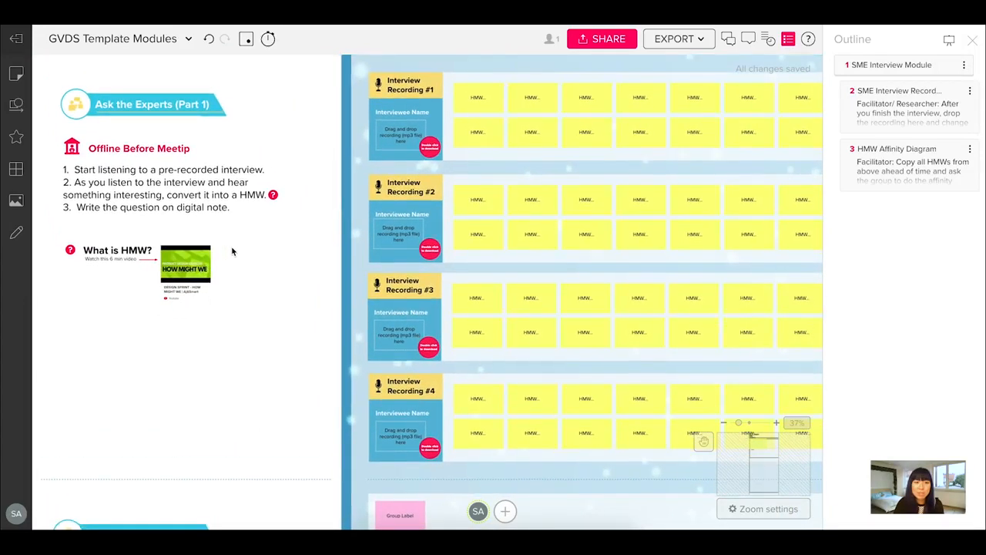
{"action": "scroll", "coordinate": [231, 252], "scroll_direction": "right", "scroll_amount": 6}
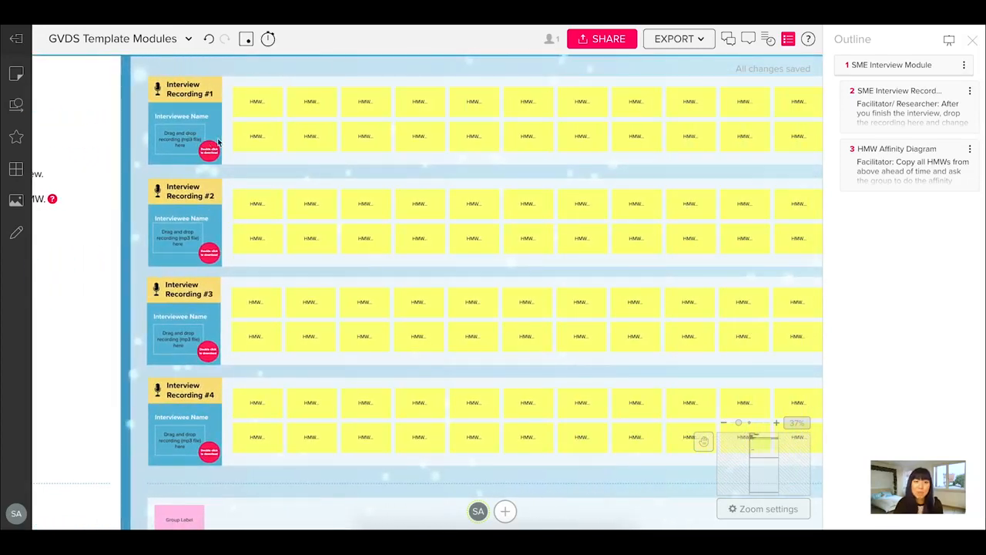
{"action": "scroll", "coordinate": [314, 189], "scroll_direction": "left", "scroll_amount": 2}
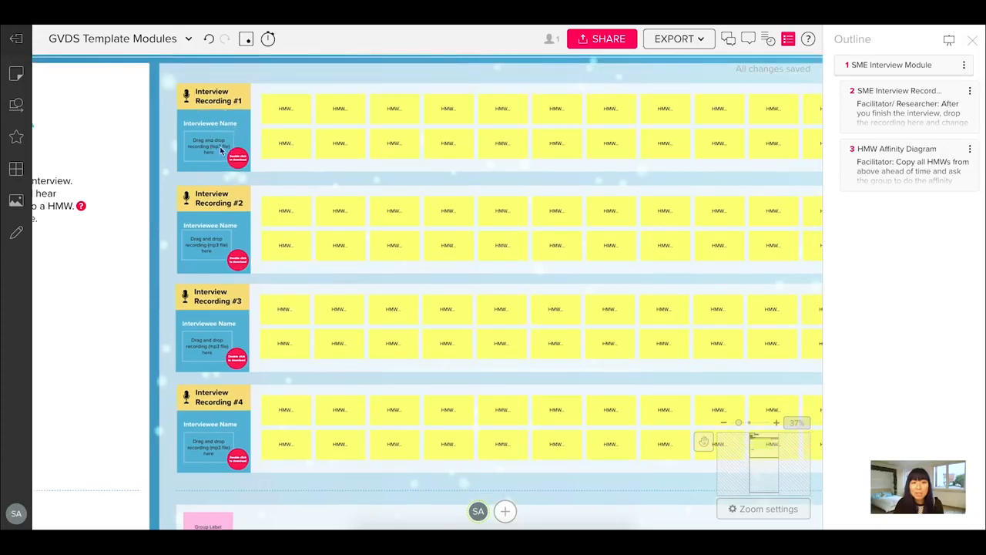
{"action": "scroll", "coordinate": [316, 142], "scroll_direction": "left", "scroll_amount": 5}
{"action": "scroll", "coordinate": [316, 141], "scroll_direction": "down", "scroll_amount": 2}
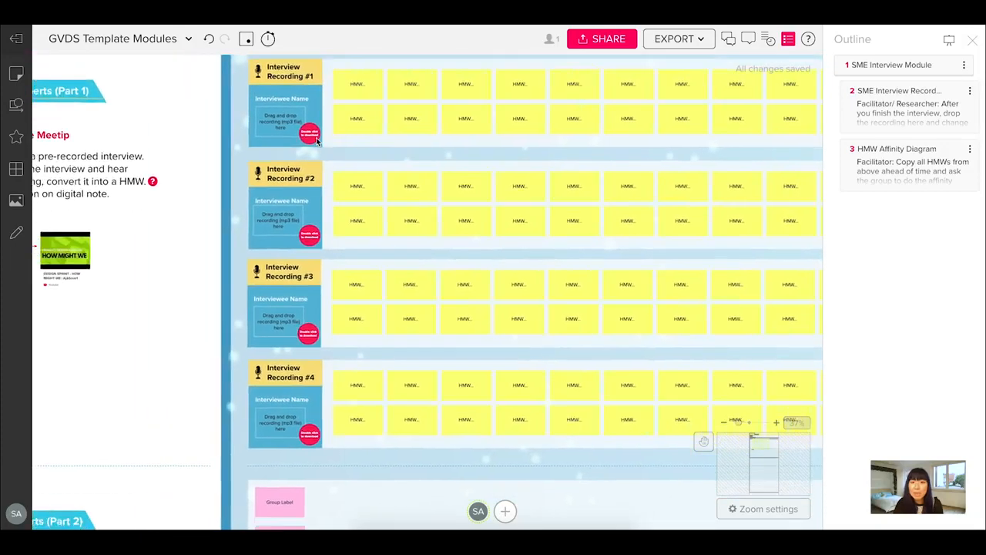
- Examine the Ask the Experts (Part 2) instructions and the Group Label notes in the grouping area
{"action": "scroll", "coordinate": [316, 138], "scroll_direction": "down", "scroll_amount": 7}
{"action": "scroll", "coordinate": [316, 138], "scroll_direction": "left", "scroll_amount": 2}
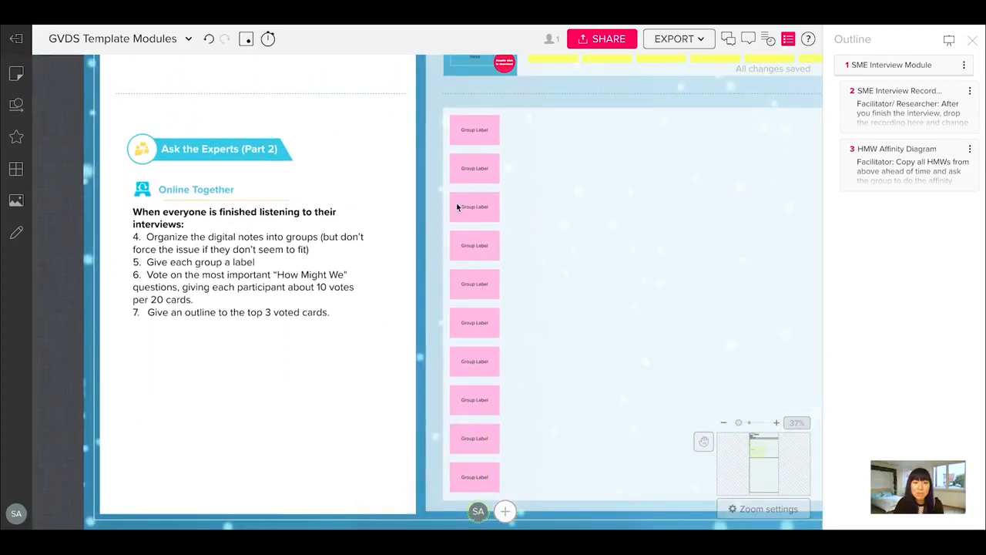
{"action": "scroll", "coordinate": [567, 152], "scroll_direction": "right", "scroll_amount": 2}
{"action": "scroll", "coordinate": [567, 152], "scroll_direction": "down", "scroll_amount": 1}
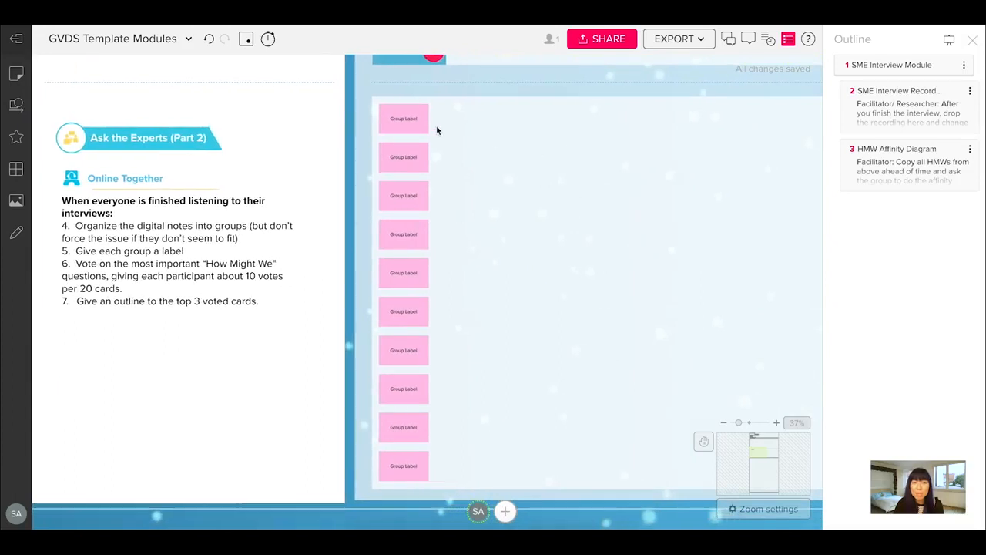
{"action": "scroll", "coordinate": [436, 142], "scroll_direction": "up", "scroll_amount": 1}
{"action": "scroll", "coordinate": [436, 142], "scroll_direction": "right", "scroll_amount": 1}
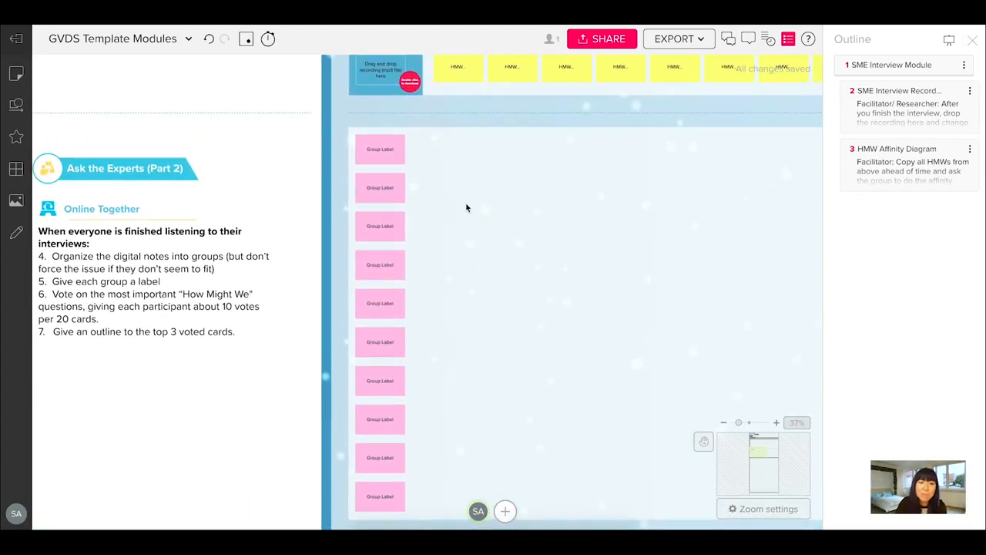
{"action": "scroll", "coordinate": [455, 226], "scroll_direction": "down", "scroll_amount": 2}
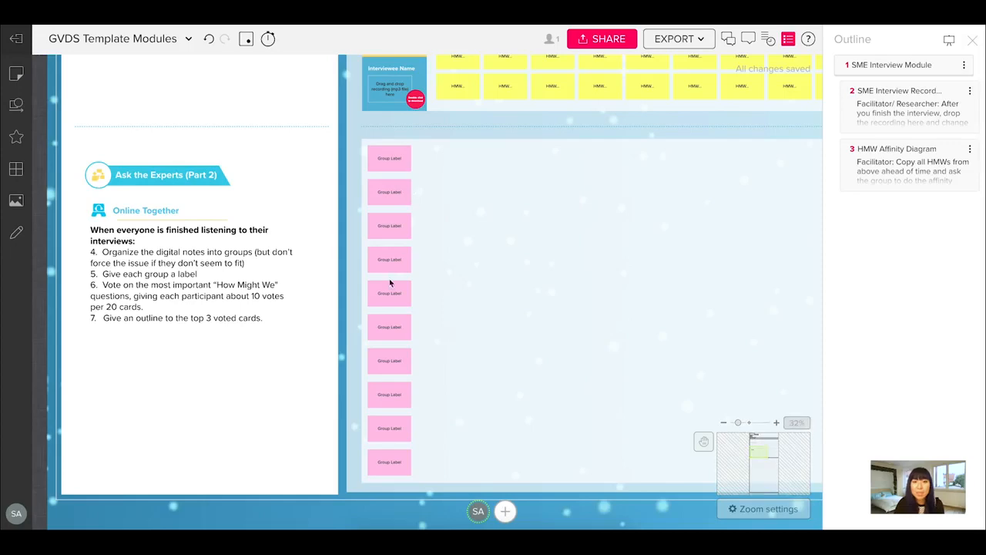
- Step through the outline entries for the SME interview recording, the HMW Affinity Diagram and the SME Interview Module
{"action": "left_click", "coordinate": [908, 114]}
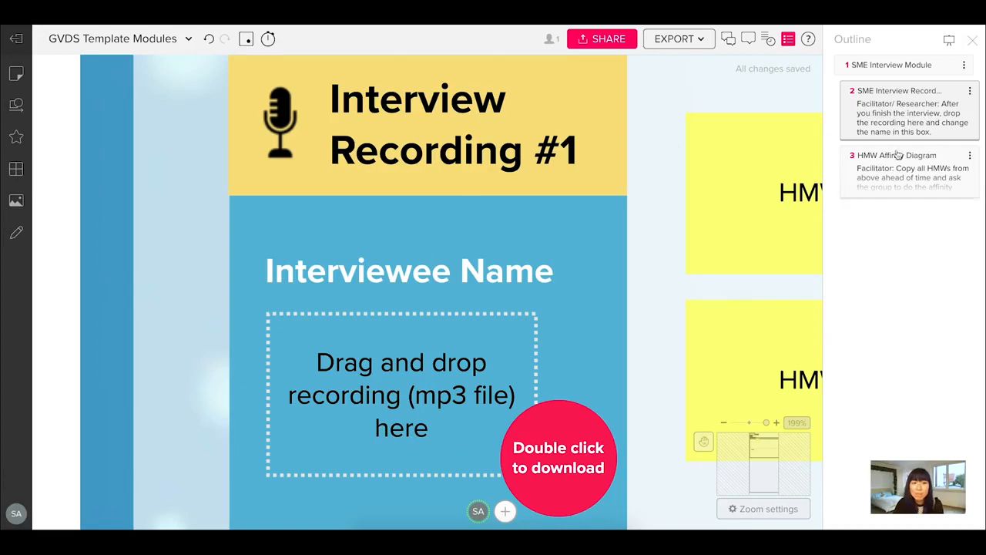
{"action": "left_click", "coordinate": [892, 185]}
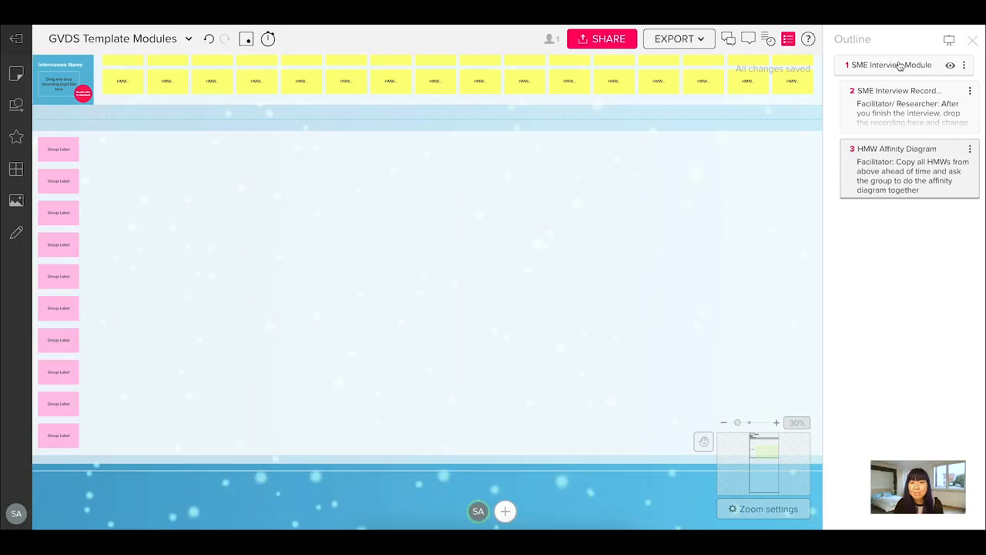
{"action": "left_click", "coordinate": [900, 66]}
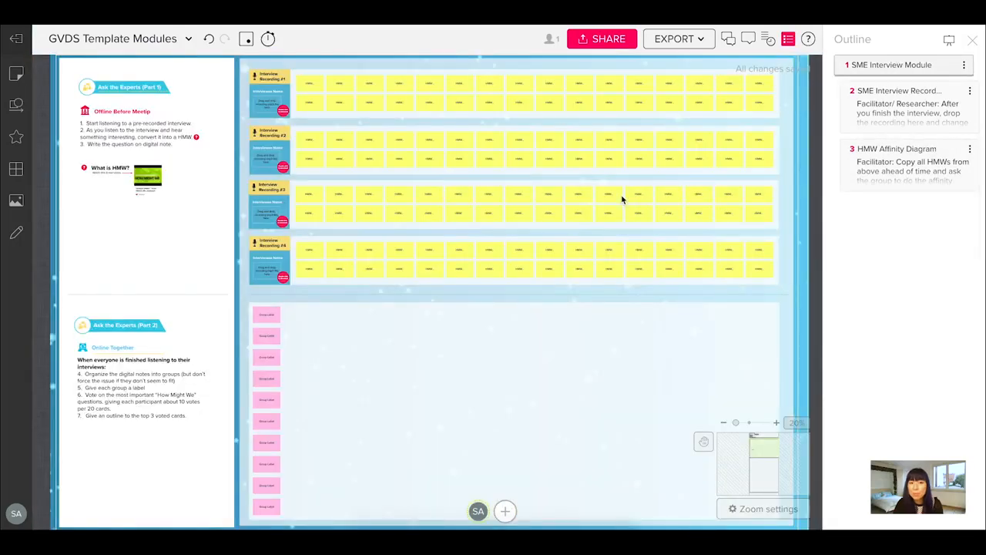
- Duplicate the whole SME Interview Module area with its content and move the copy lower, partly past the mural's left edge
{"action": "scroll", "coordinate": [623, 199], "scroll_direction": "down", "scroll_amount": 5}
{"action": "left_click", "coordinate": [552, 333]}
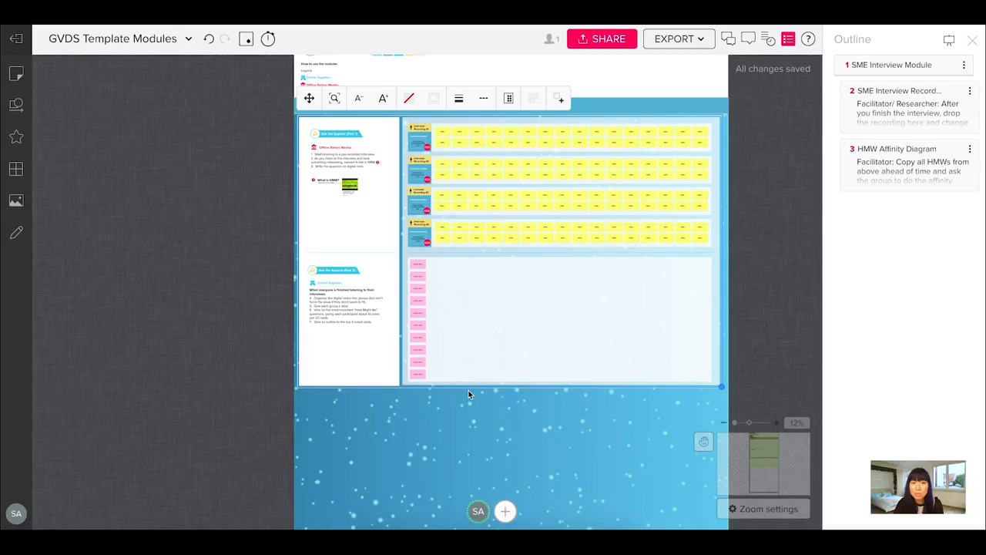
{"action": "key", "text": "ctrl+v"}
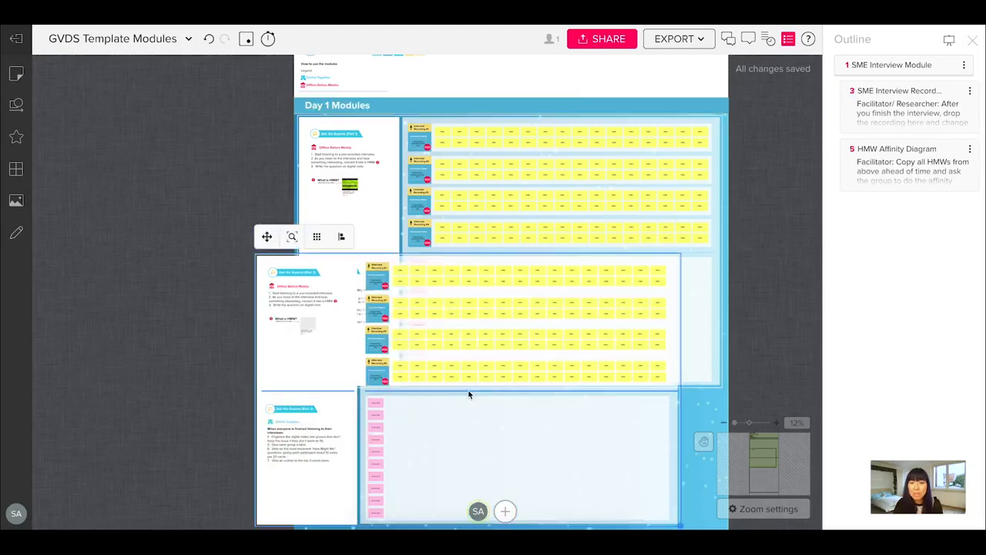
{"action": "scroll", "coordinate": [468, 391], "scroll_direction": "down", "scroll_amount": 1}
{"action": "left_click_drag", "start_coordinate": [469, 392], "coordinate": [379, 433]}
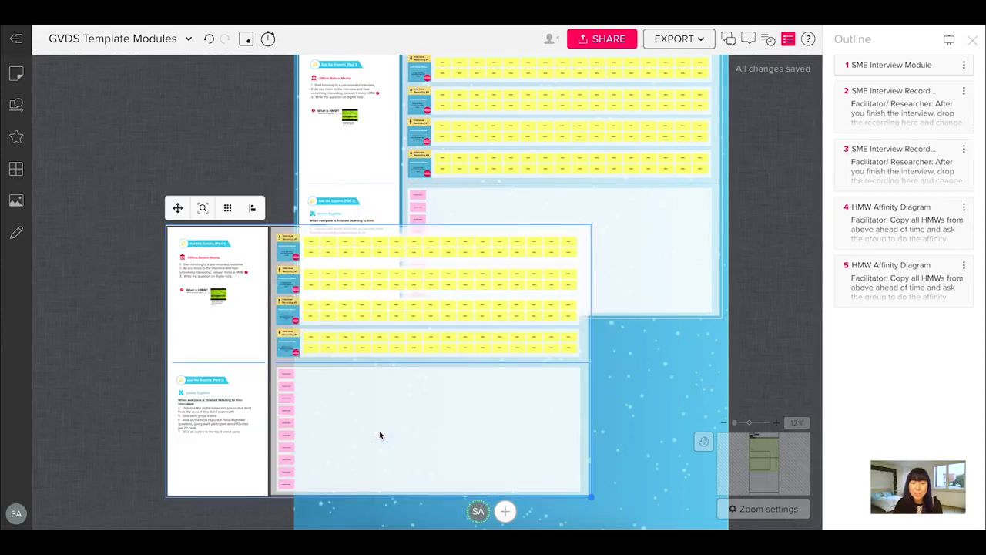
- Unlock the duplicated module and delete its area together with the content, returning to the original SME Interview Module through the outline
{"action": "right_click", "coordinate": [379, 435]}
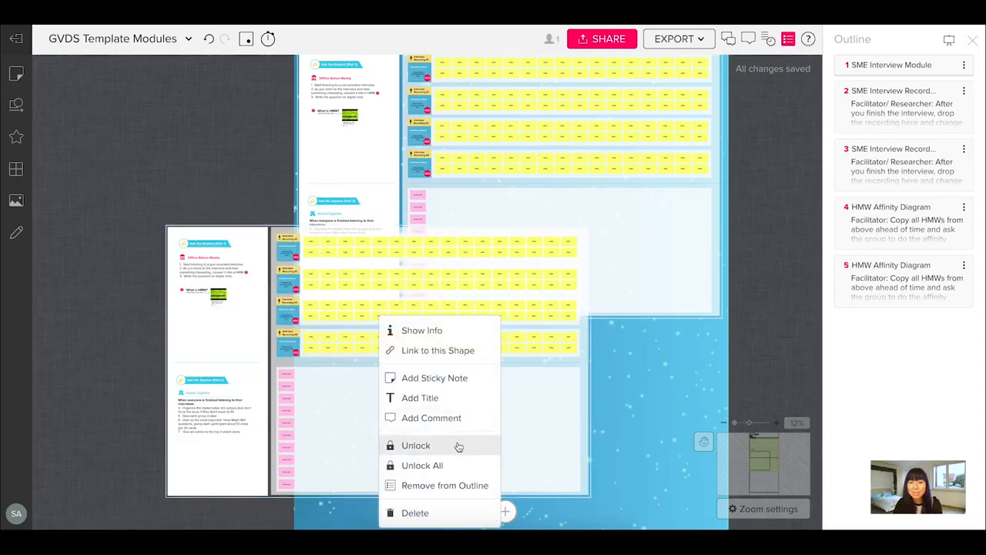
{"action": "left_click", "coordinate": [458, 447]}
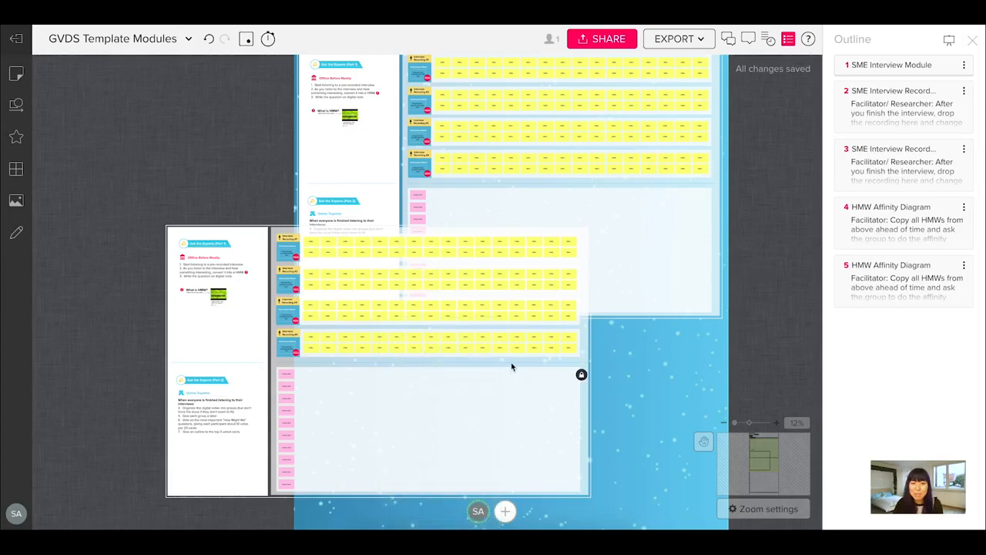
{"action": "left_click", "coordinate": [532, 342]}
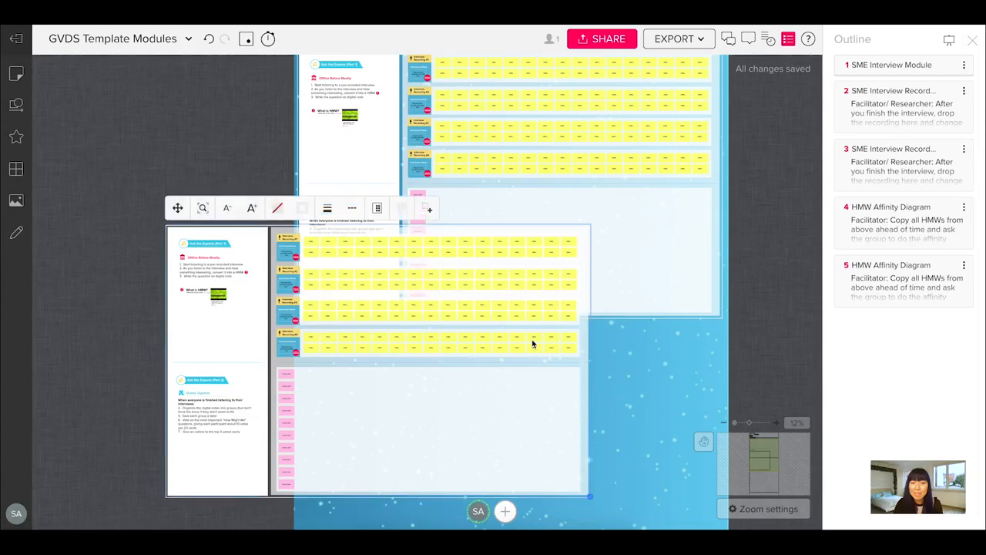
{"action": "key", "text": "Delete"}
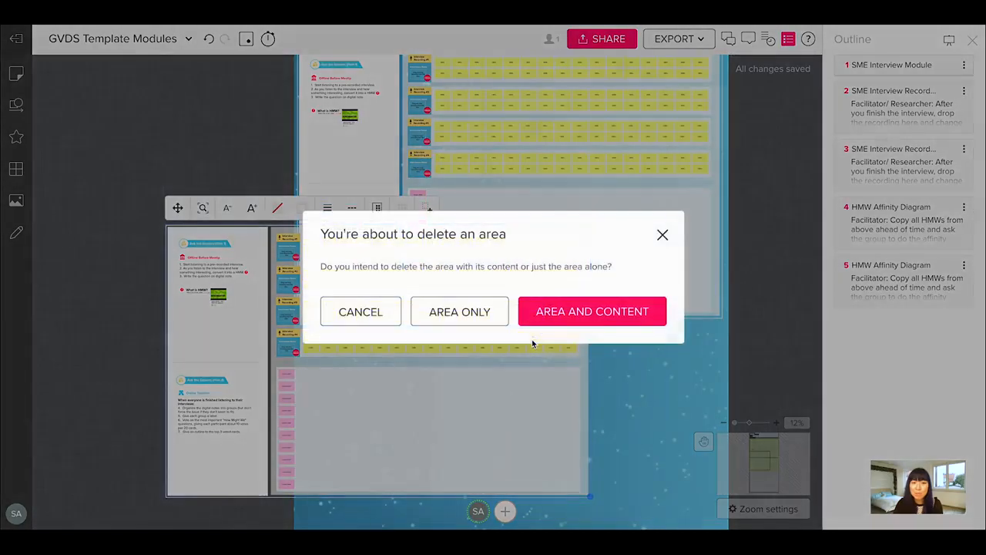
{"action": "left_click", "coordinate": [586, 321]}
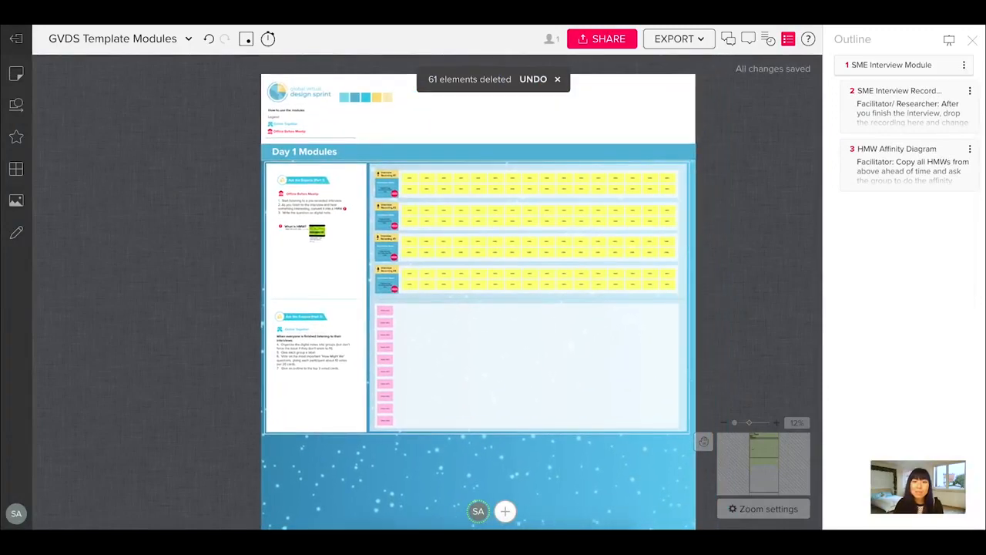
{"action": "left_click", "coordinate": [910, 63]}
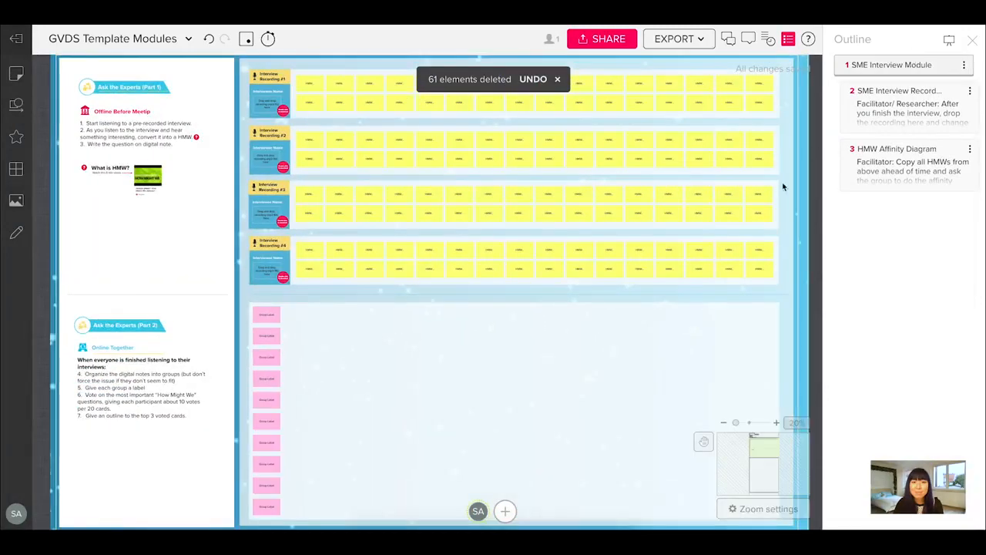
{"action": "left_click", "coordinate": [557, 78]}
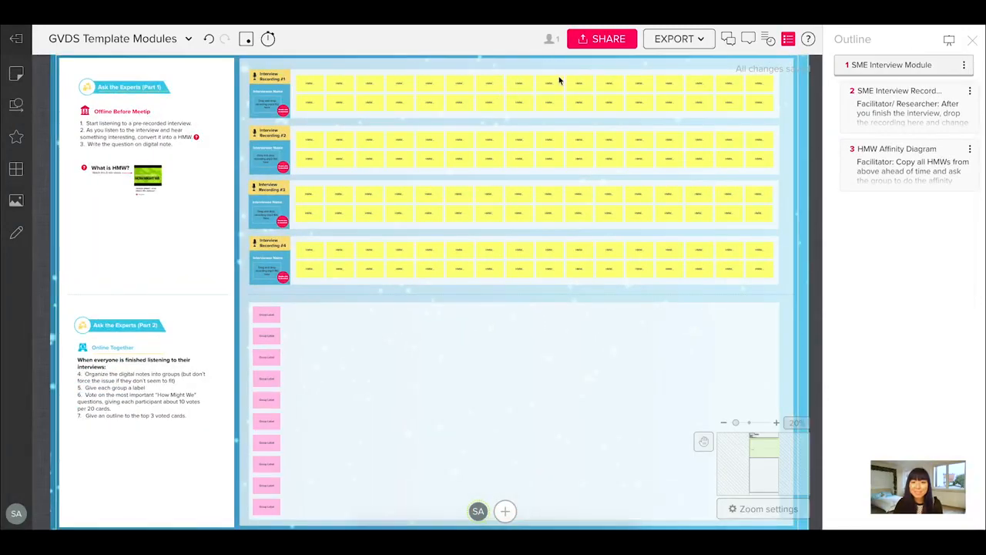